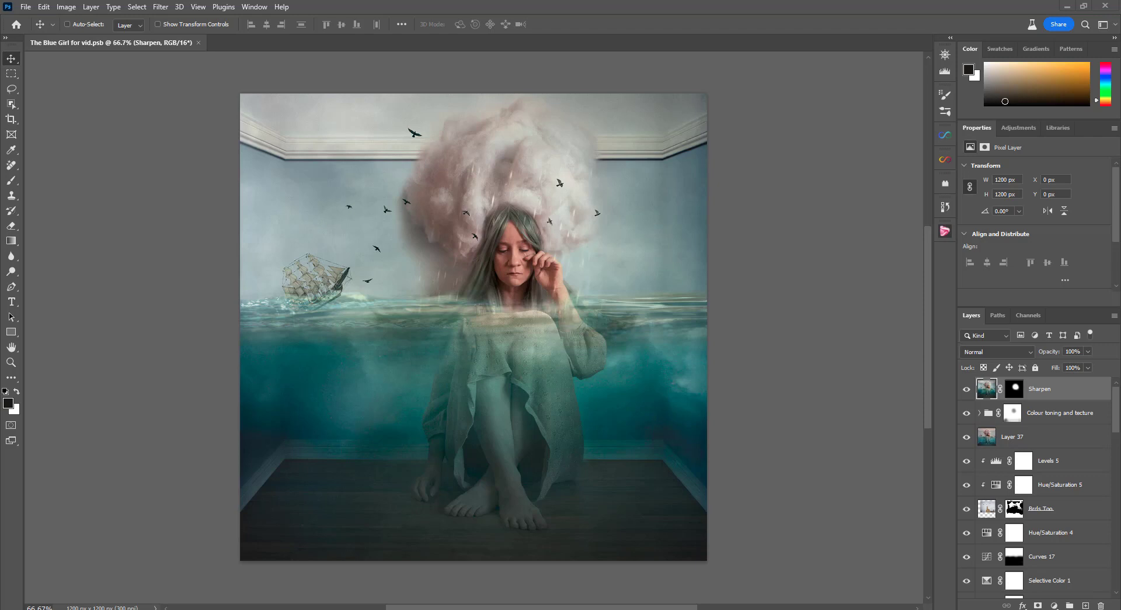
Open the Week 25a - Blue Girl folder in File Explorer, view The Blue Girl outtakes 1, 2 and 3, and return to Photoshop
{"action": "key", "text": "alt+Tab"}
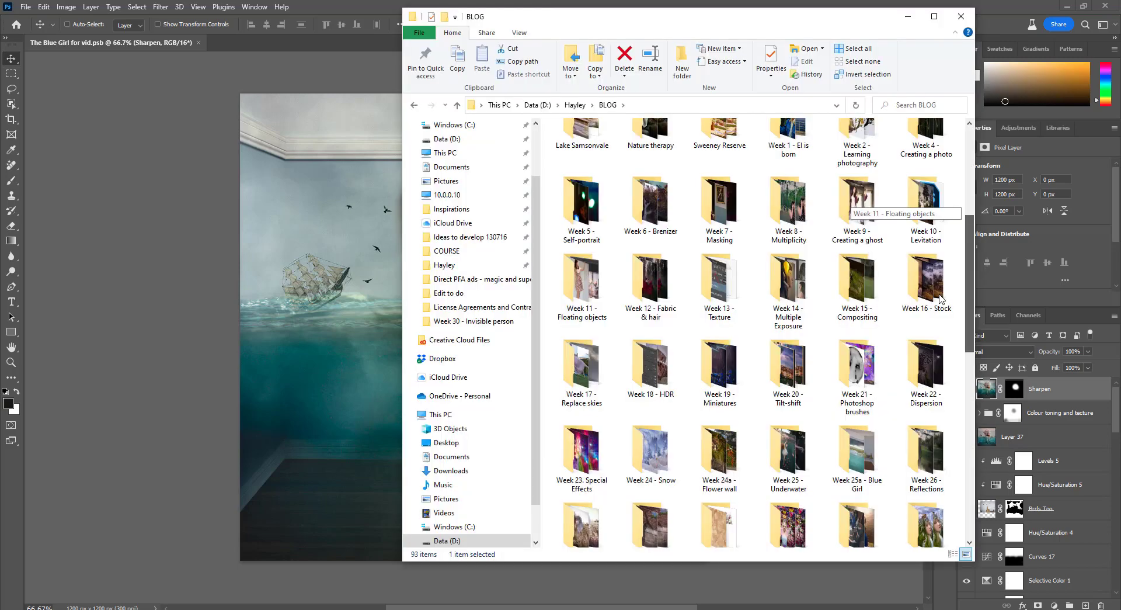
{"action": "double_click", "coordinate": [857, 446]}
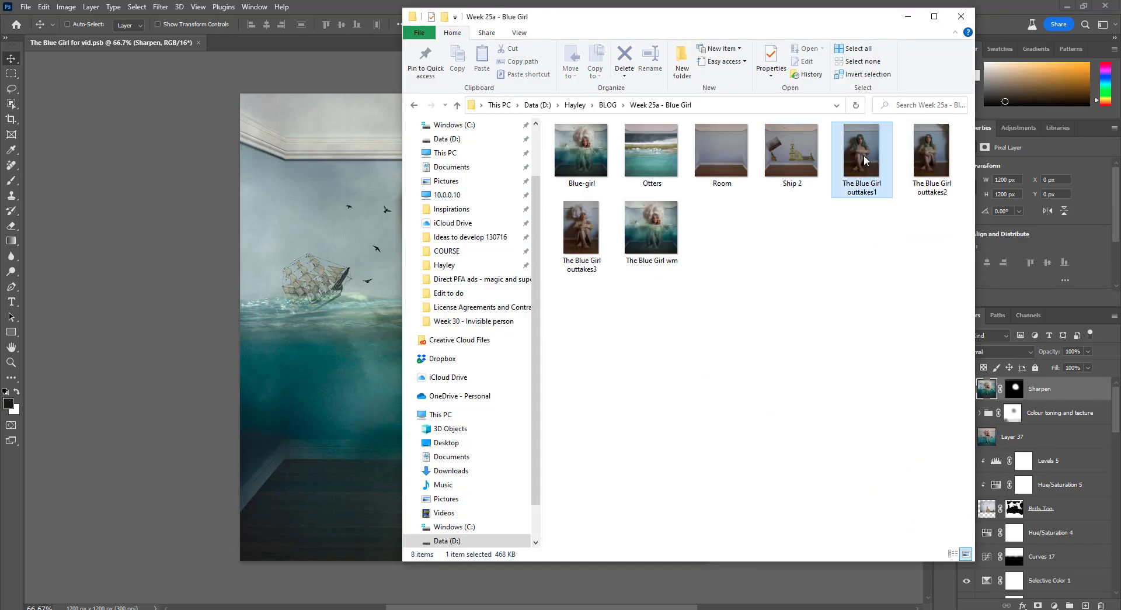
{"action": "double_click", "coordinate": [864, 156]}
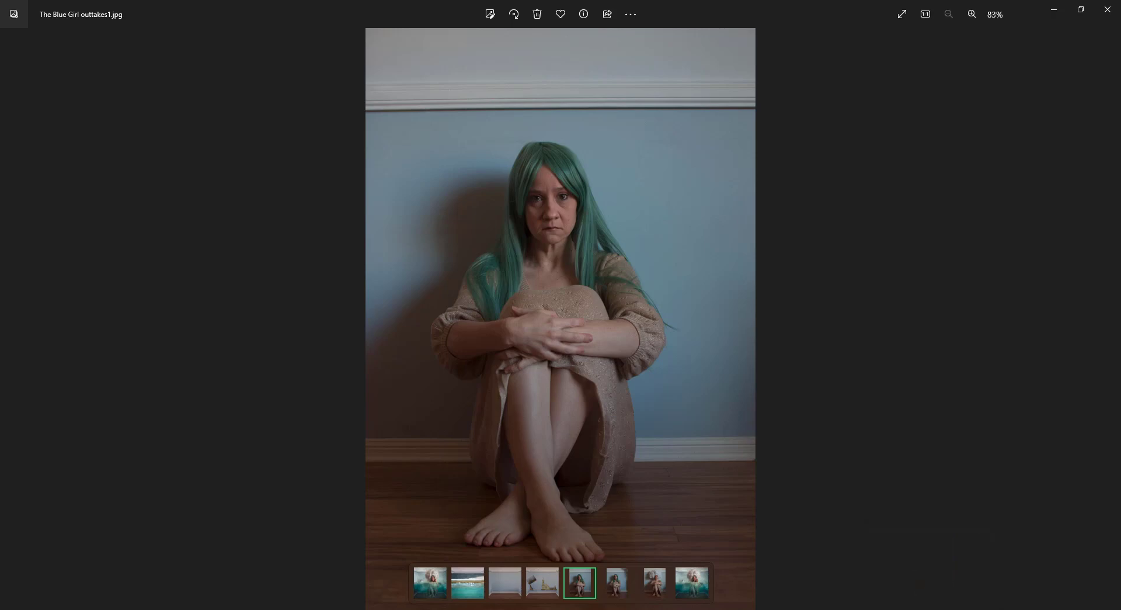
{"action": "left_click", "coordinate": [332, 608]}
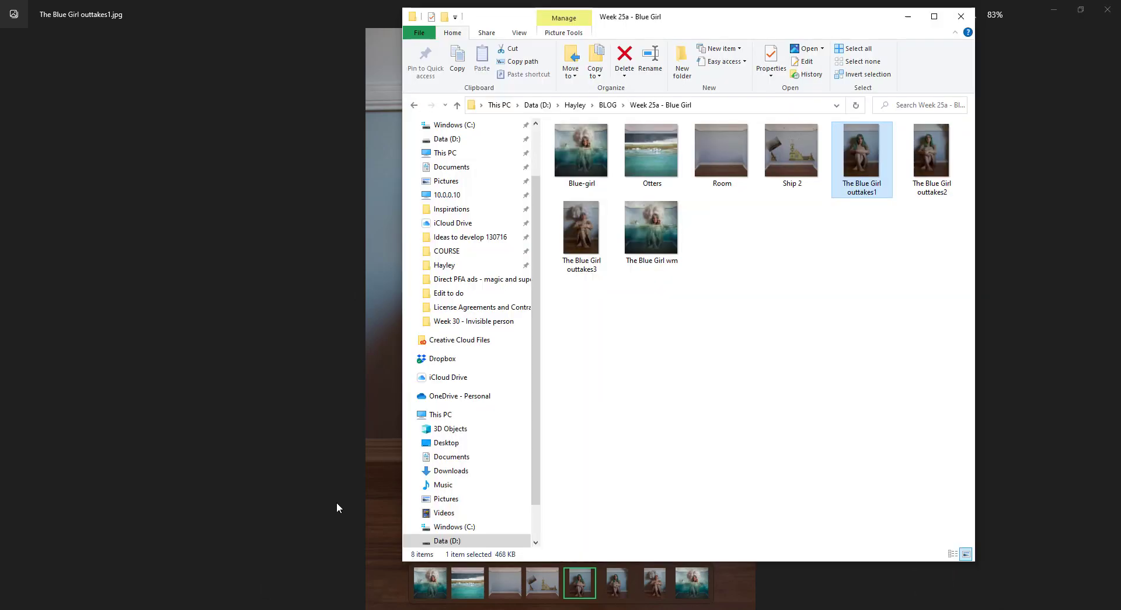
{"action": "double_click", "coordinate": [932, 151]}
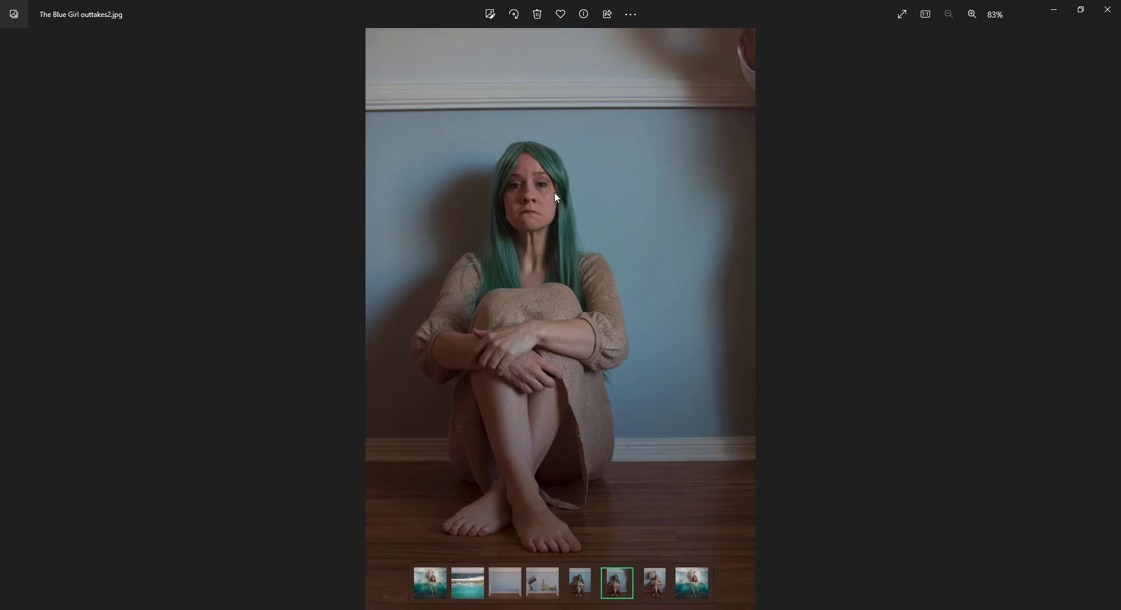
{"action": "key", "text": "Left"}
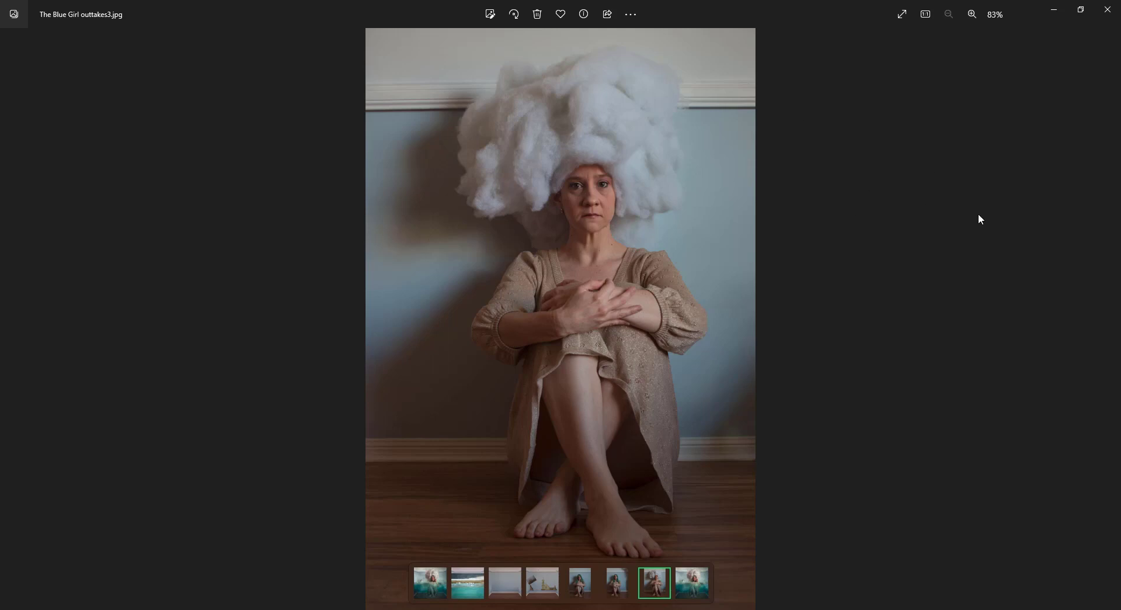
{"action": "left_click", "coordinate": [1114, 7]}
{"action": "left_click", "coordinate": [1108, 9]}
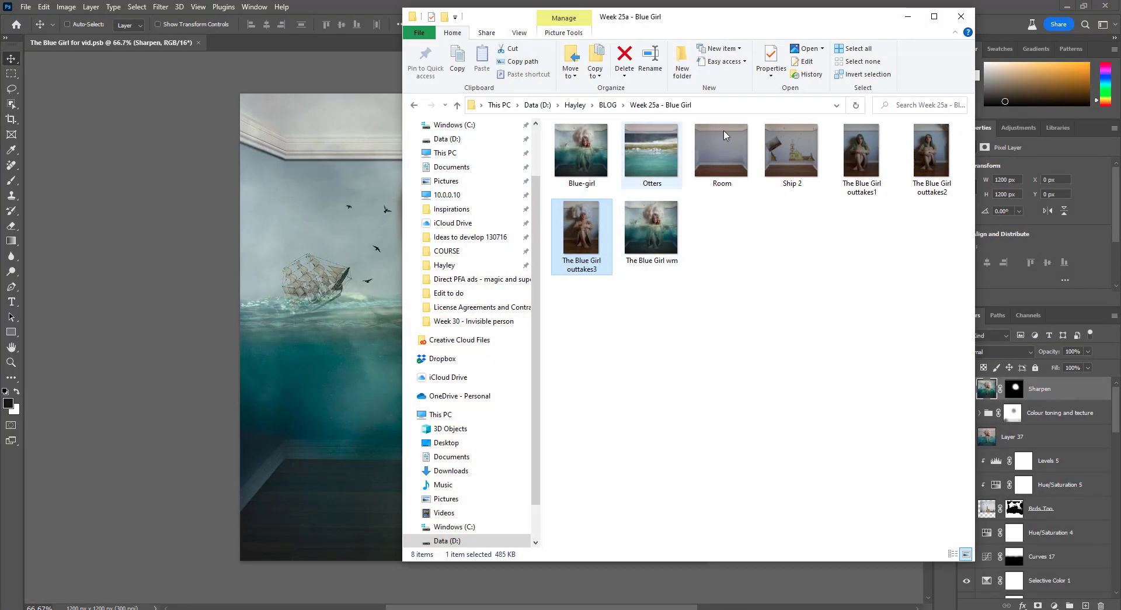
{"action": "left_click", "coordinate": [908, 16]}
Hide every layer in the composite except the Clone wall layer at the bottom of the stack
{"action": "left_click_drag", "start_coordinate": [969, 439], "coordinate": [967, 577]}
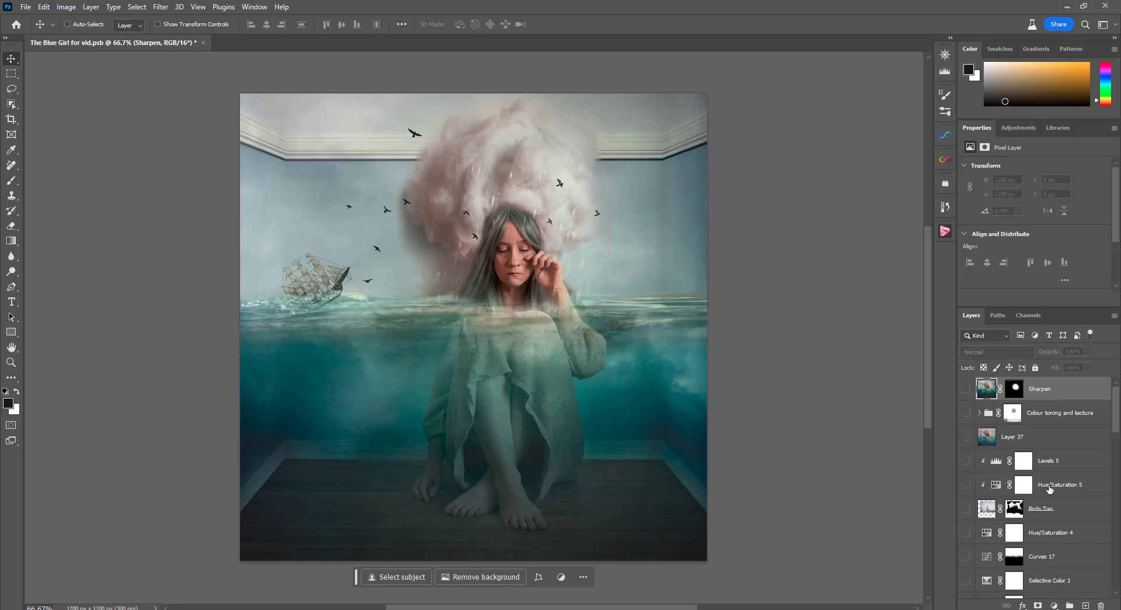
{"action": "scroll", "coordinate": [1032, 480], "scroll_direction": "down", "scroll_amount": 5}
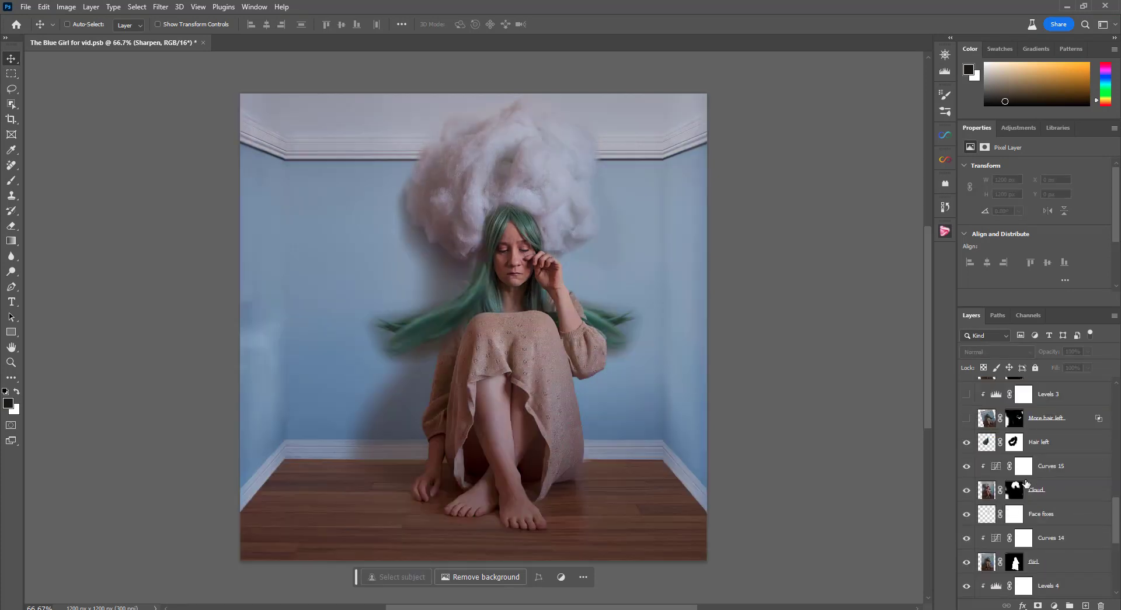
{"action": "left_click_drag", "start_coordinate": [963, 443], "coordinate": [961, 579]}
{"action": "scroll", "coordinate": [1037, 473], "scroll_direction": "down", "scroll_amount": 3}
{"action": "left_click_drag", "start_coordinate": [968, 422], "coordinate": [964, 597]}
{"action": "scroll", "coordinate": [1010, 494], "scroll_direction": "down", "scroll_amount": 1}
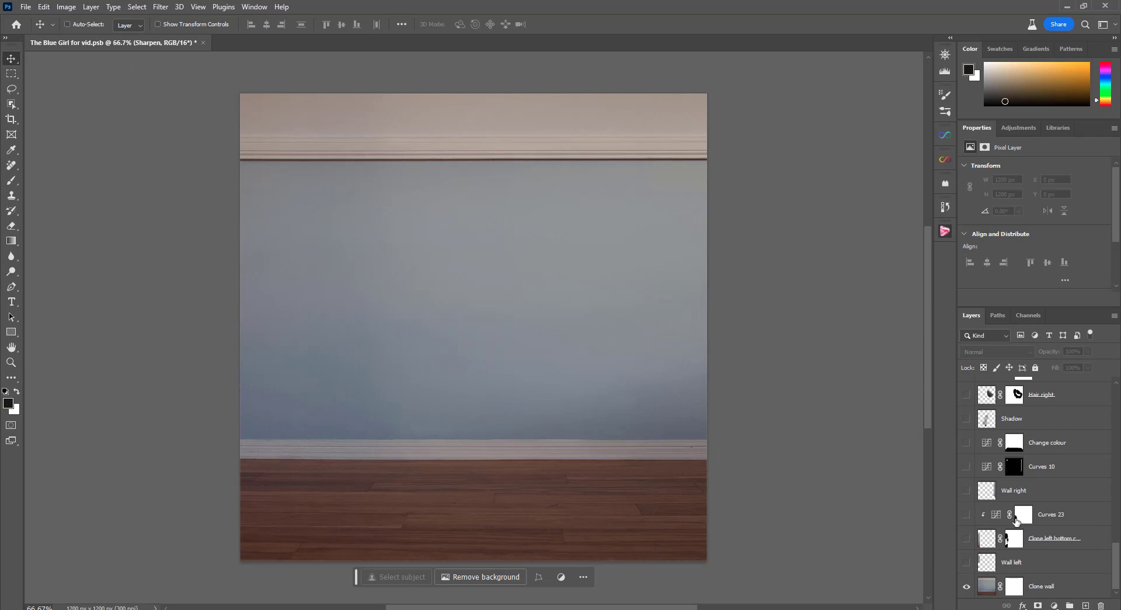
Show the Wall left layer, the clone layer for its bottom corner, Curves 23 and Wall right
{"action": "left_click", "coordinate": [966, 562]}
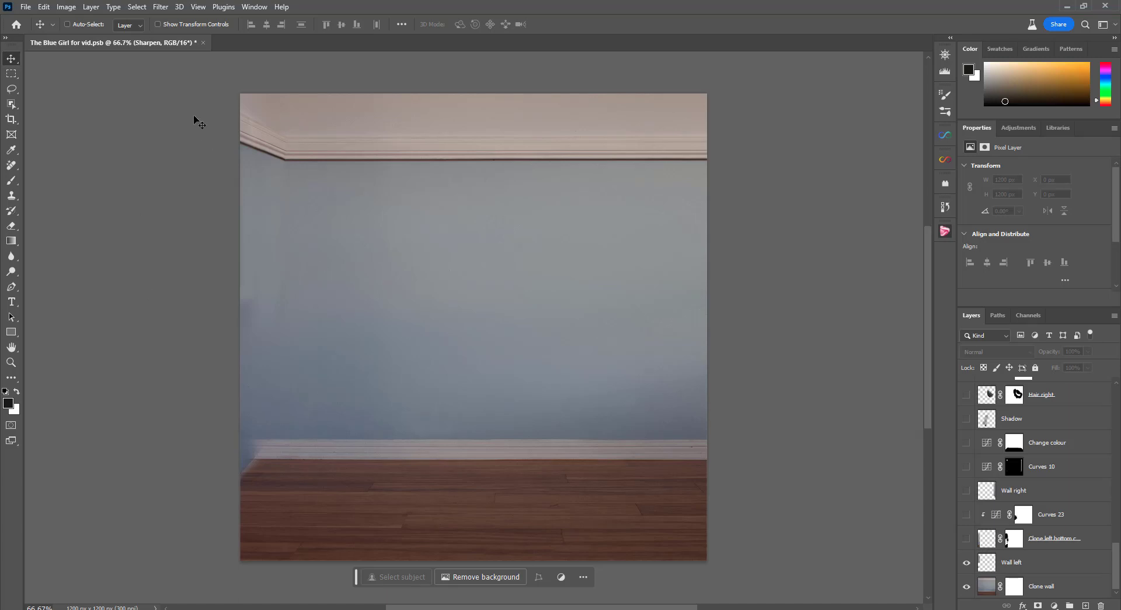
{"action": "left_click", "coordinate": [967, 539]}
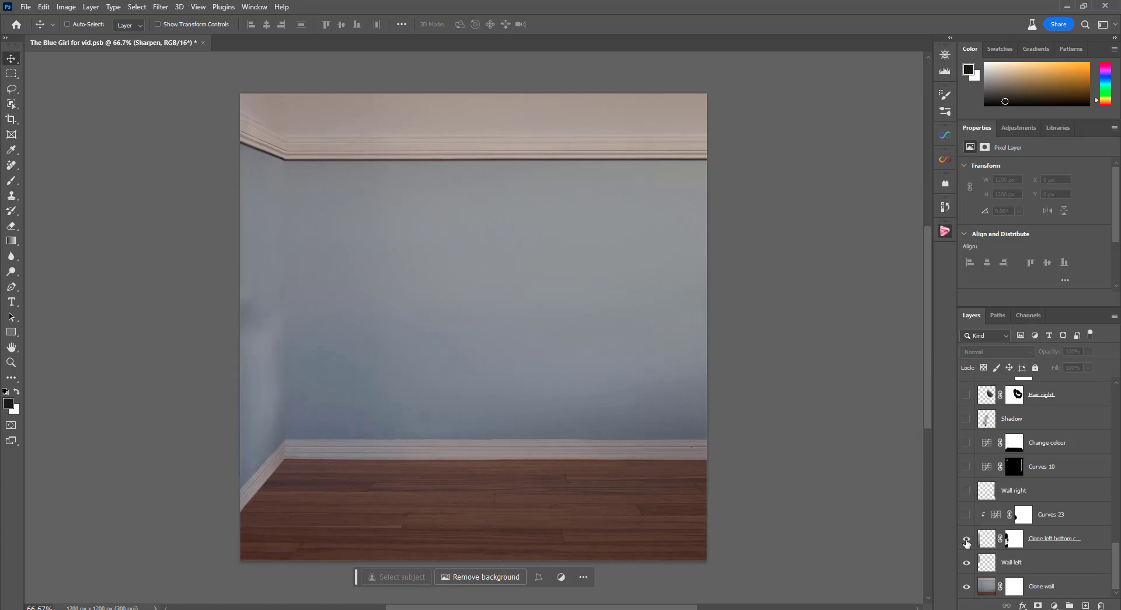
{"action": "left_click", "coordinate": [966, 514]}
{"action": "left_click", "coordinate": [967, 491]}
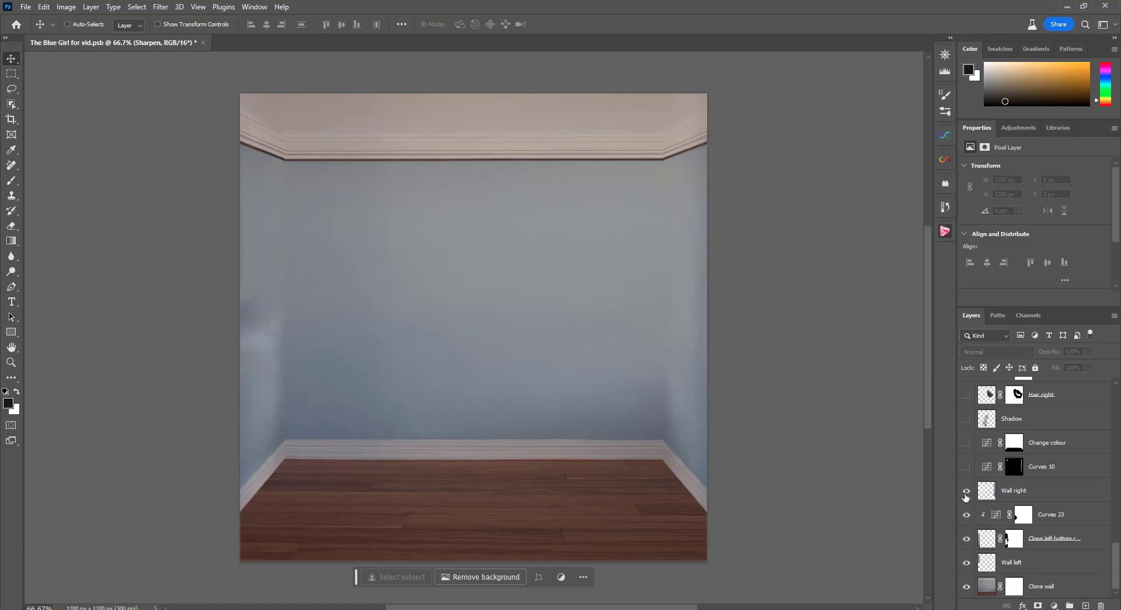
Show the Curves 10, Change colour and Shadow layers above the room walls
{"action": "left_click", "coordinate": [967, 471]}
{"action": "left_click", "coordinate": [967, 443]}
{"action": "left_click", "coordinate": [967, 443]}
{"action": "left_click", "coordinate": [967, 418]}
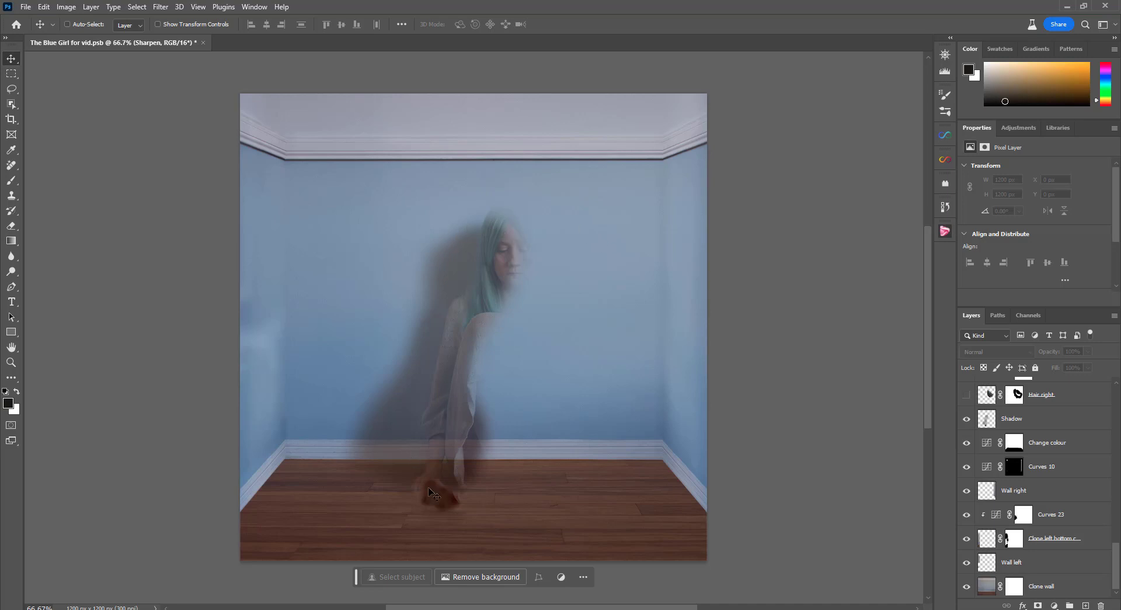
Show the Hair right layer with its clipped Levels 4 adjustment, and the Girl layer
{"action": "scroll", "coordinate": [1005, 454], "scroll_direction": "up", "scroll_amount": 2}
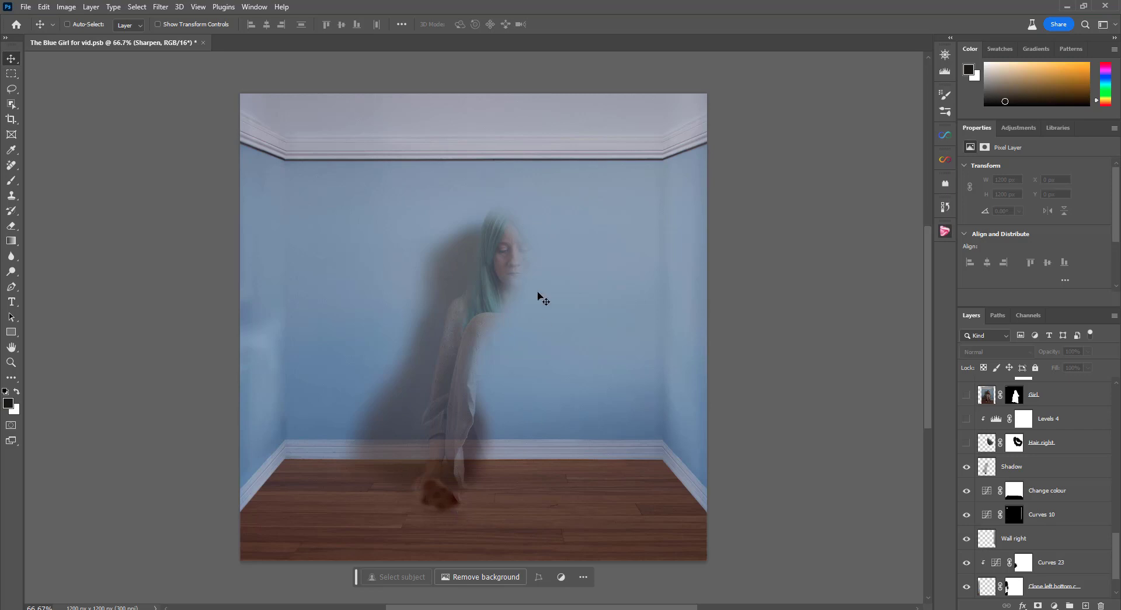
{"action": "left_click", "coordinate": [967, 442]}
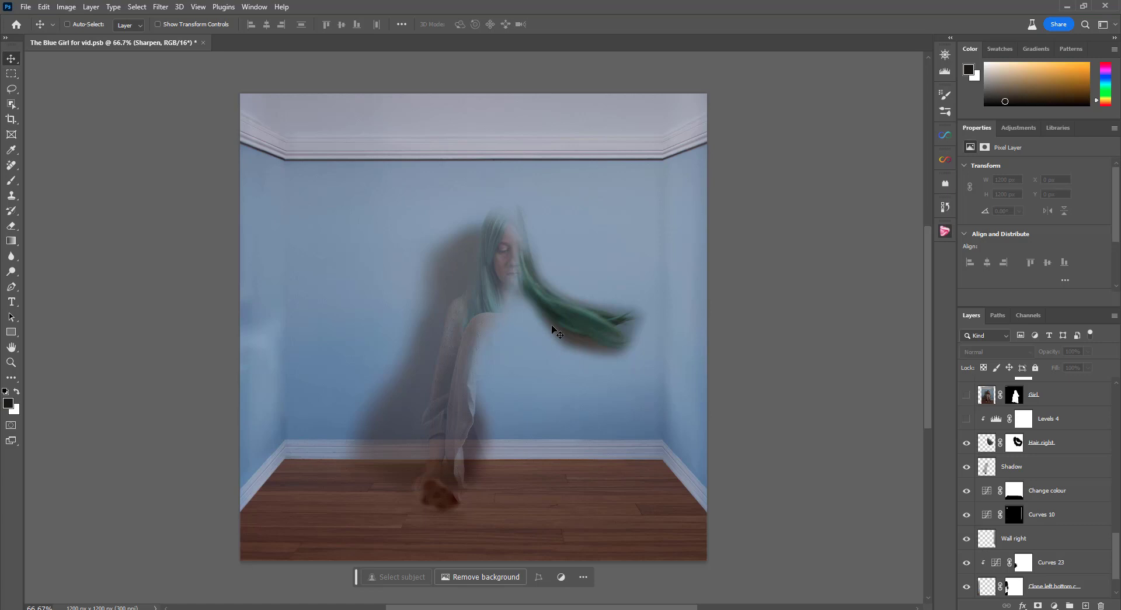
{"action": "left_click", "coordinate": [966, 418]}
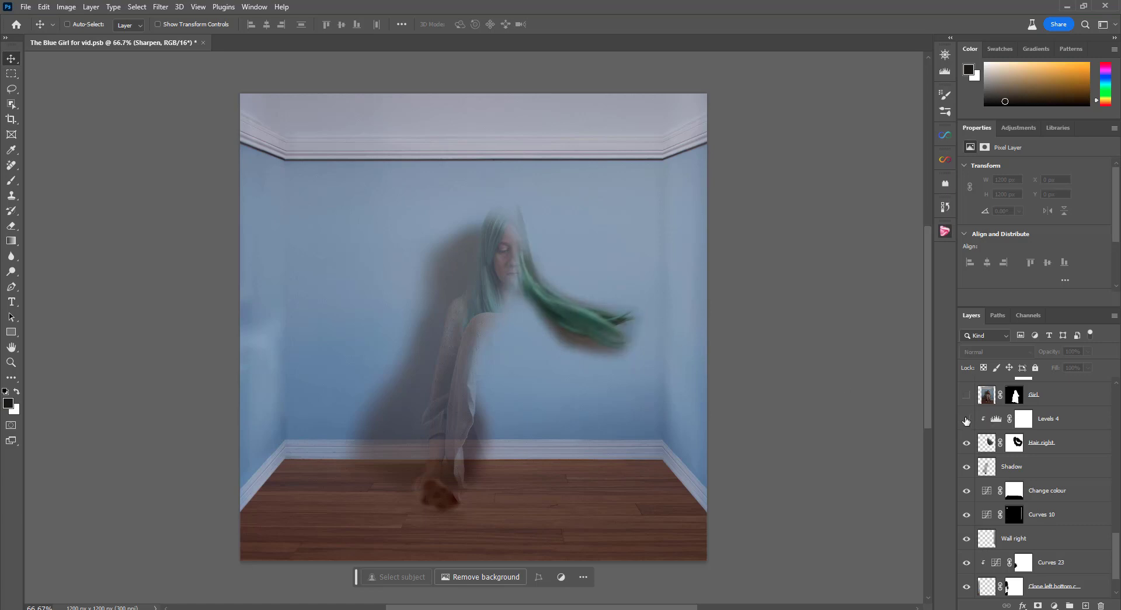
{"action": "scroll", "coordinate": [967, 455], "scroll_direction": "up", "scroll_amount": 3}
{"action": "left_click", "coordinate": [967, 491]}
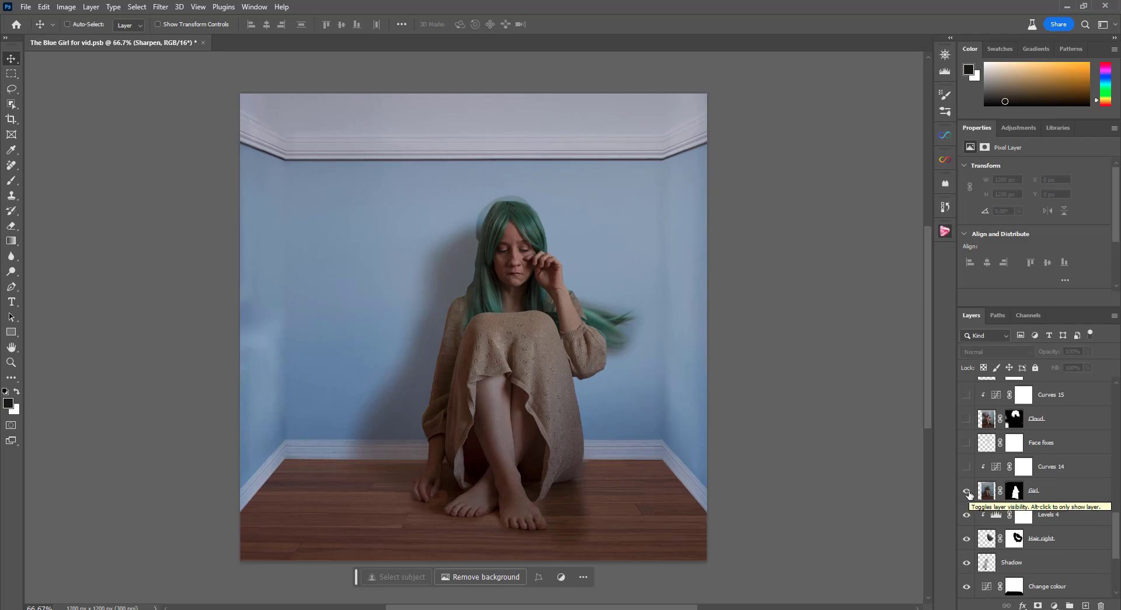
Compare the girl with and without Curves 14, leaving it on, and show the Face fixes and Cloud layers
{"action": "left_click", "coordinate": [968, 467]}
{"action": "left_click", "coordinate": [968, 467]}
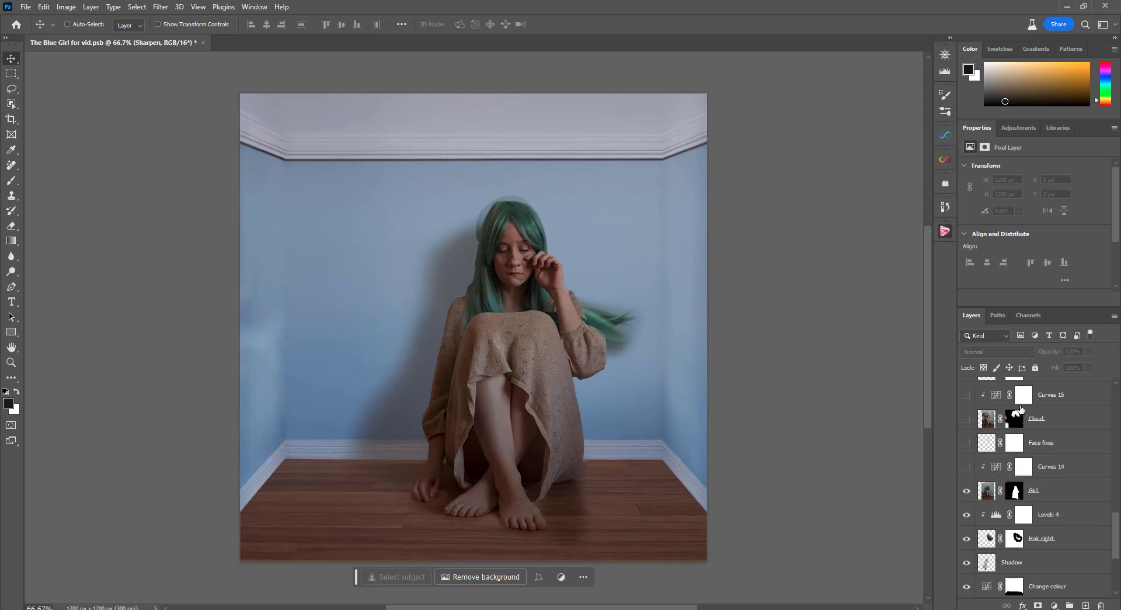
{"action": "left_click", "coordinate": [967, 467]}
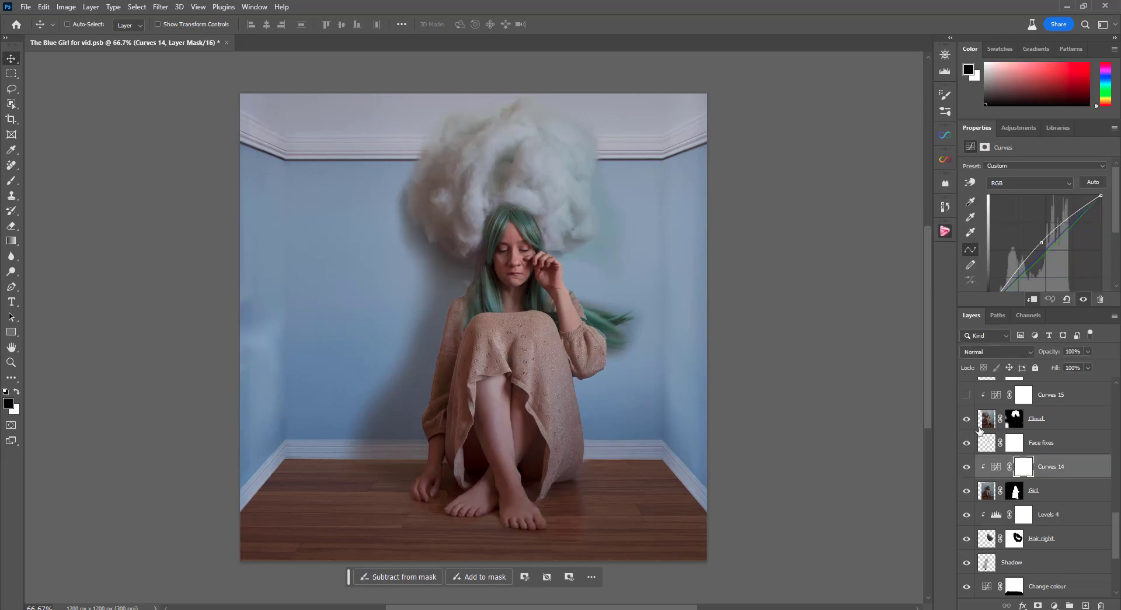
{"action": "scroll", "coordinate": [980, 431], "scroll_direction": "up", "scroll_amount": 3}
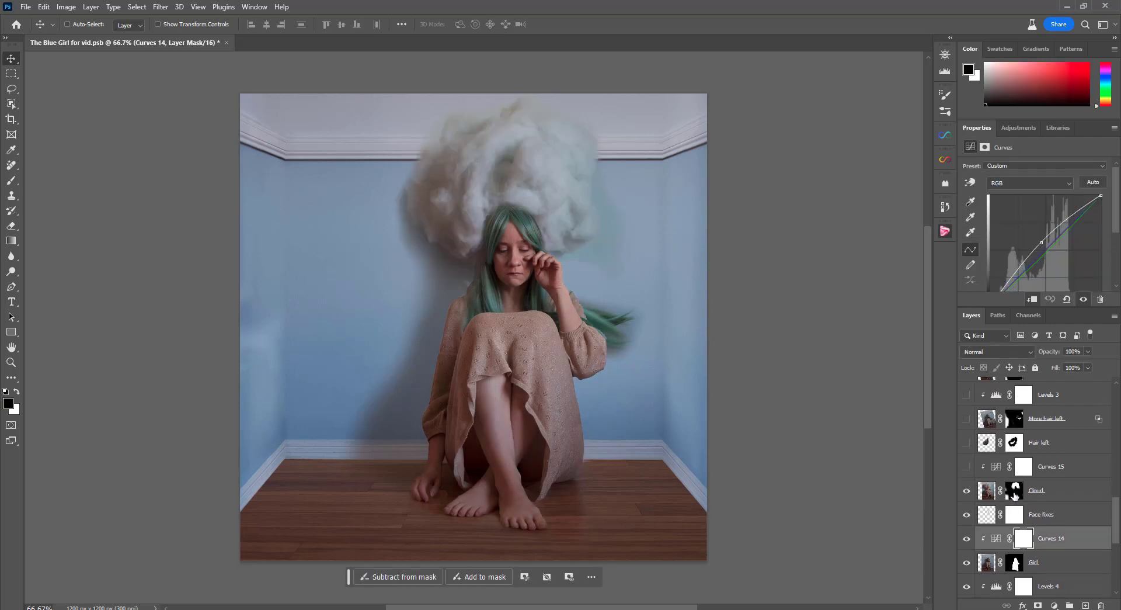
Disable the Cloud layer's mask to reveal the source photo, re-enable it, and show the clipped Curves 15 adjustment
{"action": "left_click", "coordinate": [1015, 494], "text": "shift"}
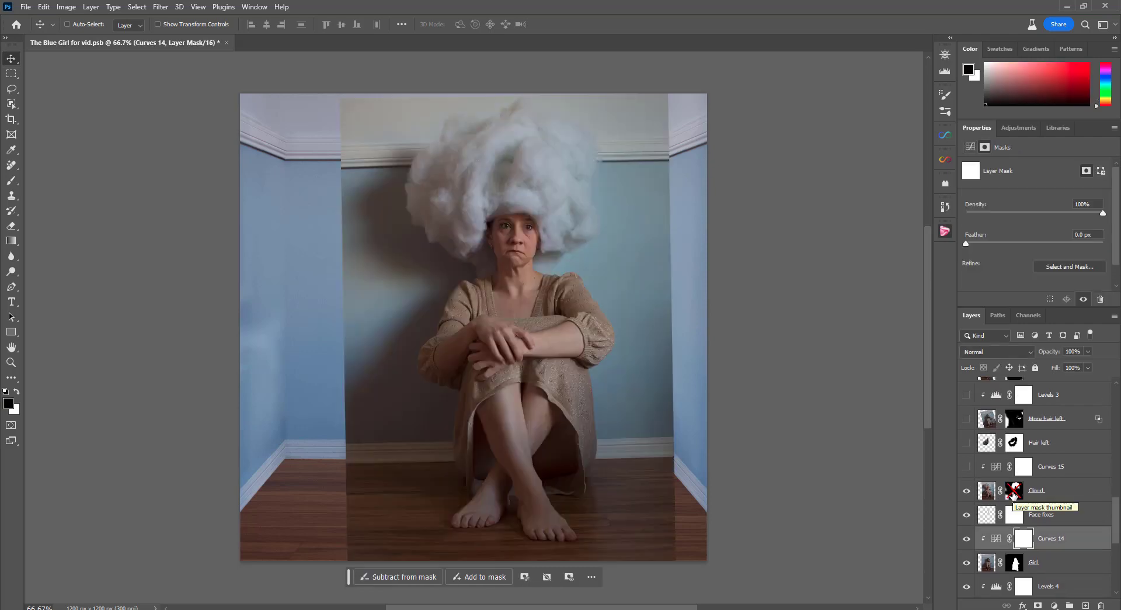
{"action": "left_click", "coordinate": [1015, 494], "text": "shift"}
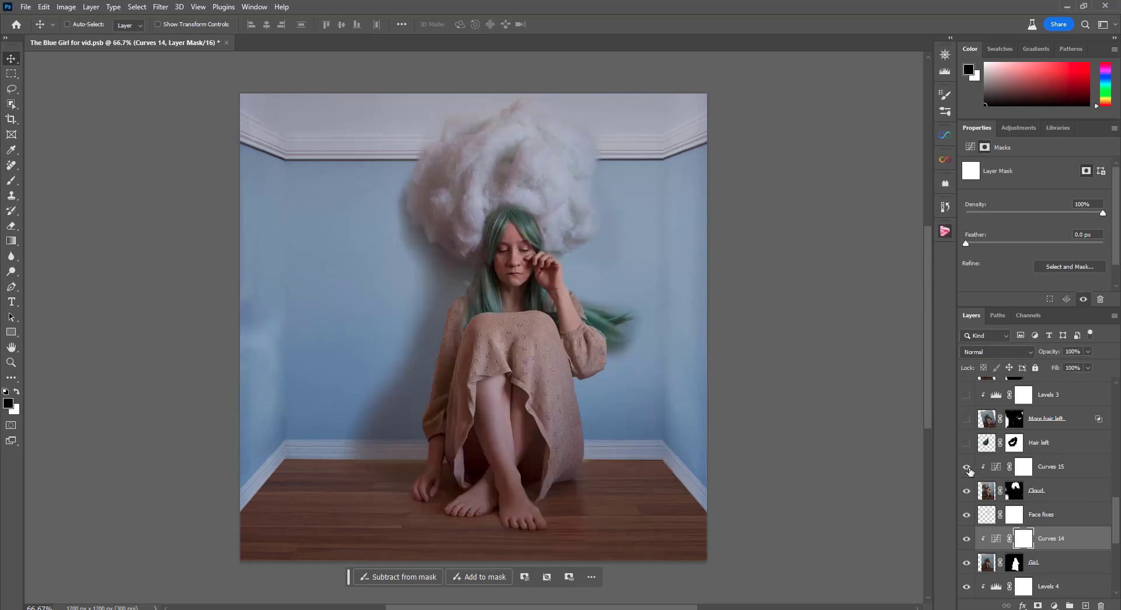
{"action": "scroll", "coordinate": [967, 494], "scroll_direction": "up", "scroll_amount": 2}
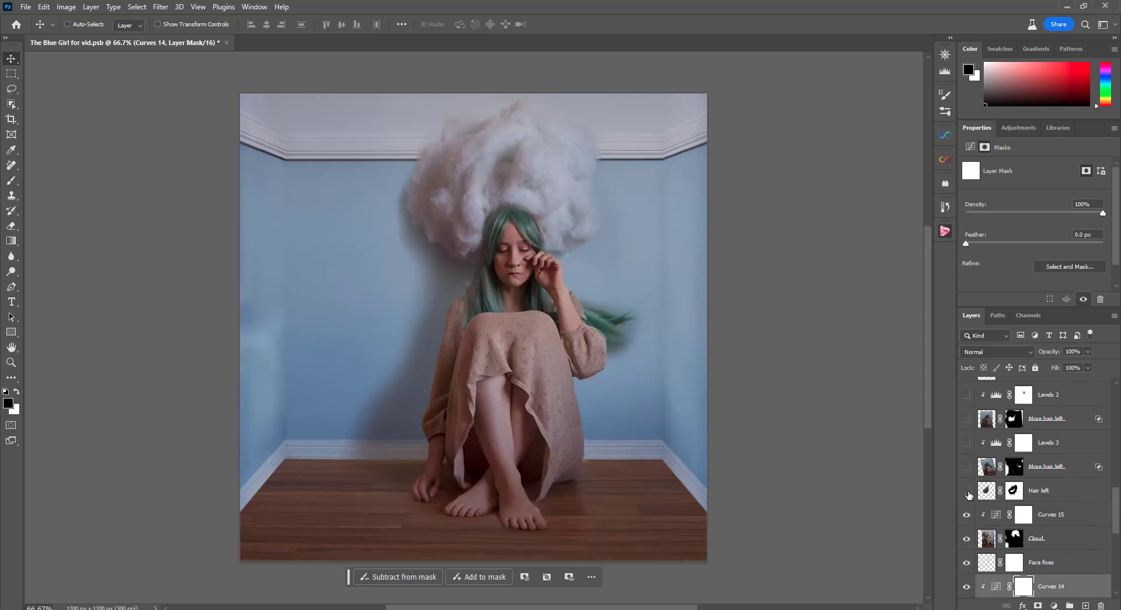
Show the Hair left layer and the More hair left layer directly above it, toggling the latter to compare
{"action": "left_click", "coordinate": [967, 492]}
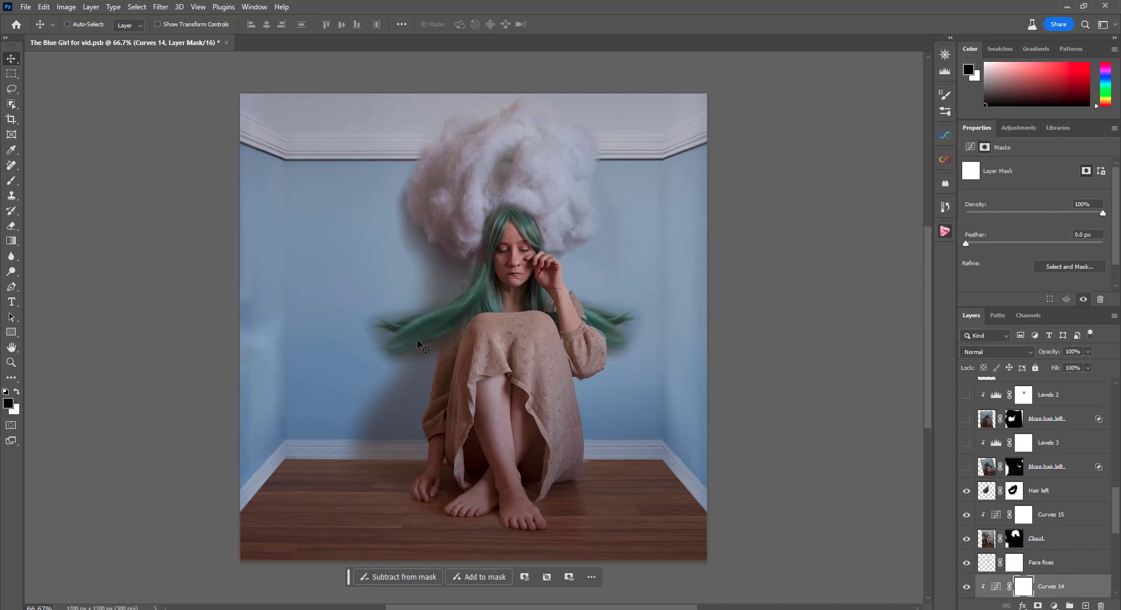
{"action": "left_click", "coordinate": [967, 468]}
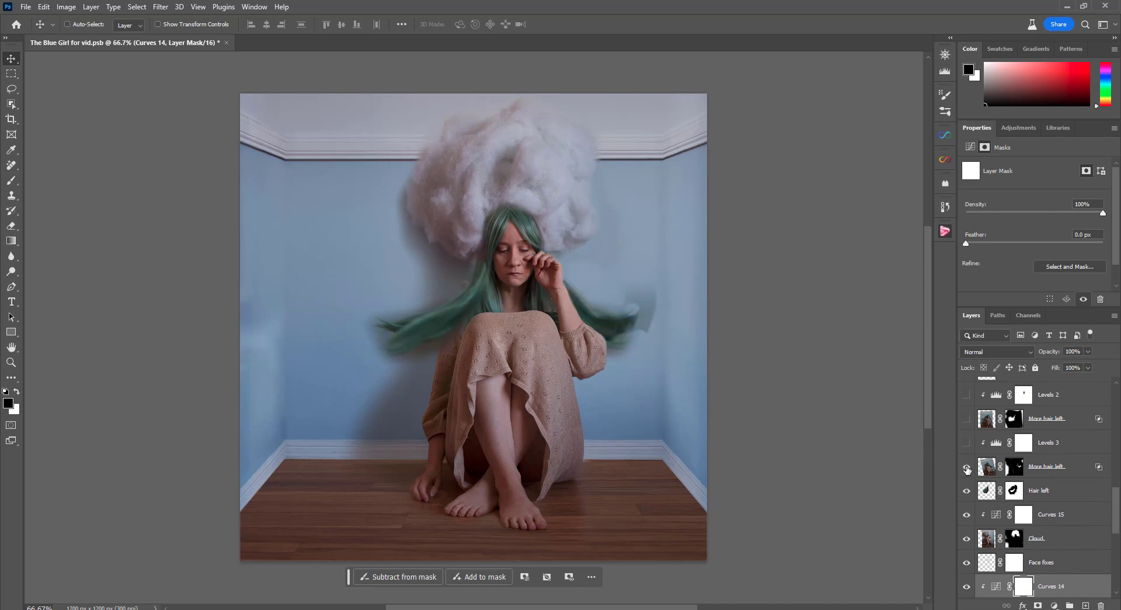
{"action": "left_click", "coordinate": [967, 469]}
{"action": "left_click", "coordinate": [967, 468]}
{"action": "left_click", "coordinate": [967, 468]}
{"action": "left_click", "coordinate": [967, 469]}
Toggle Levels 3 to compare its effect, leaving it on, and show the More hair left layer above it
{"action": "left_click", "coordinate": [966, 444]}
{"action": "left_click", "coordinate": [968, 443]}
{"action": "left_click", "coordinate": [967, 443]}
{"action": "left_click", "coordinate": [968, 444]}
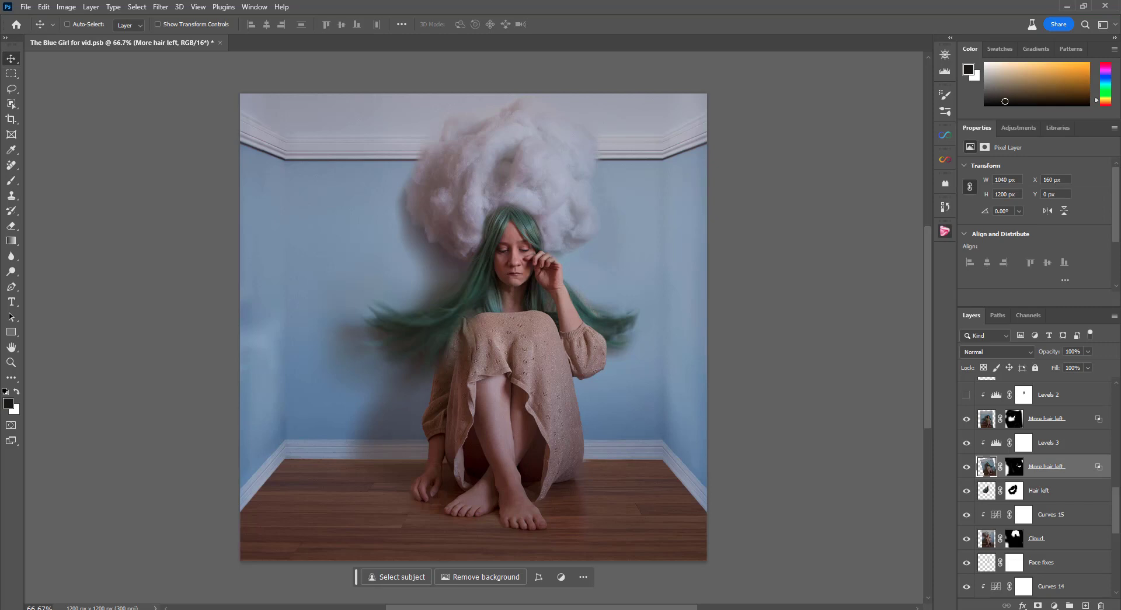
Compare the image with and without the upper More hair left layer, leaving it on, and show Levels 2
{"action": "scroll", "coordinate": [968, 423], "scroll_direction": "up", "scroll_amount": 3}
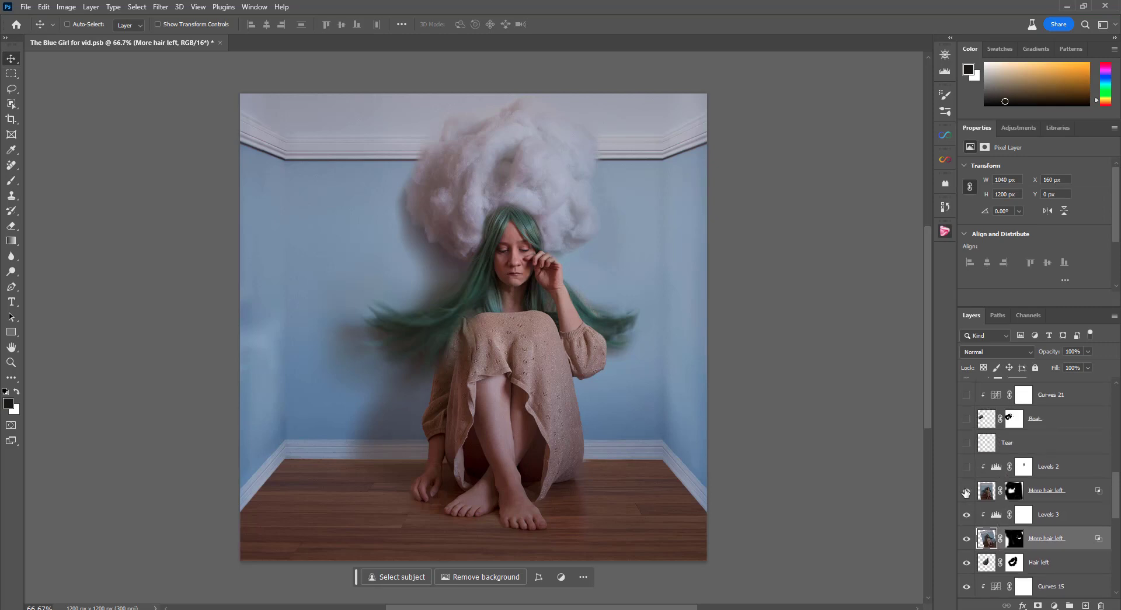
{"action": "left_click", "coordinate": [967, 492]}
{"action": "left_click", "coordinate": [967, 491]}
{"action": "left_click", "coordinate": [967, 467]}
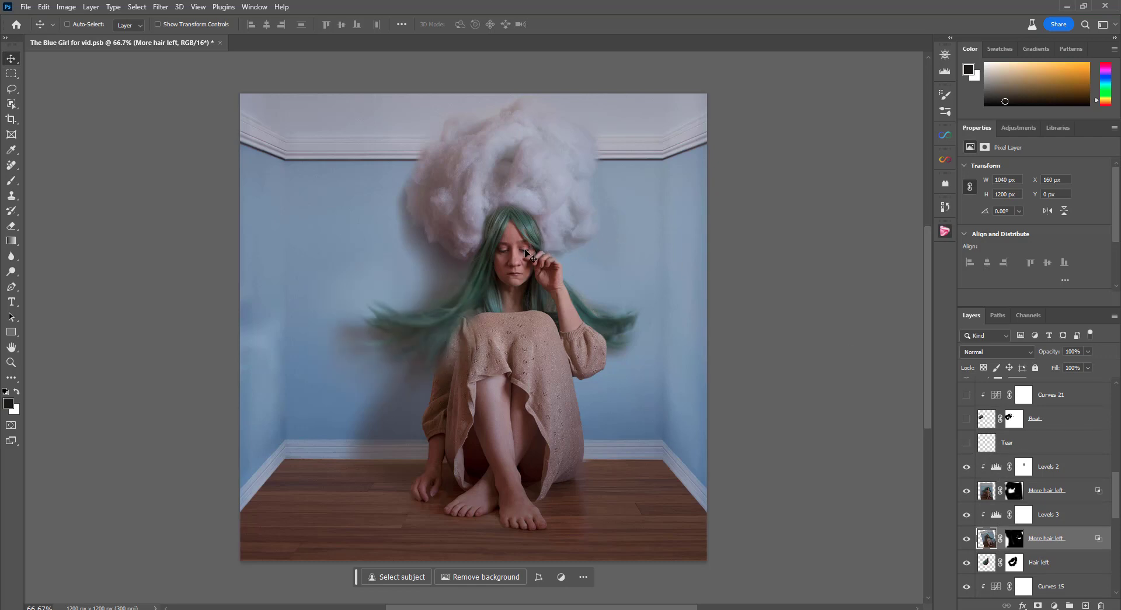
Show the Tear and Boat layers above the hair layers
{"action": "left_click", "coordinate": [967, 444]}
{"action": "left_click", "coordinate": [968, 442]}
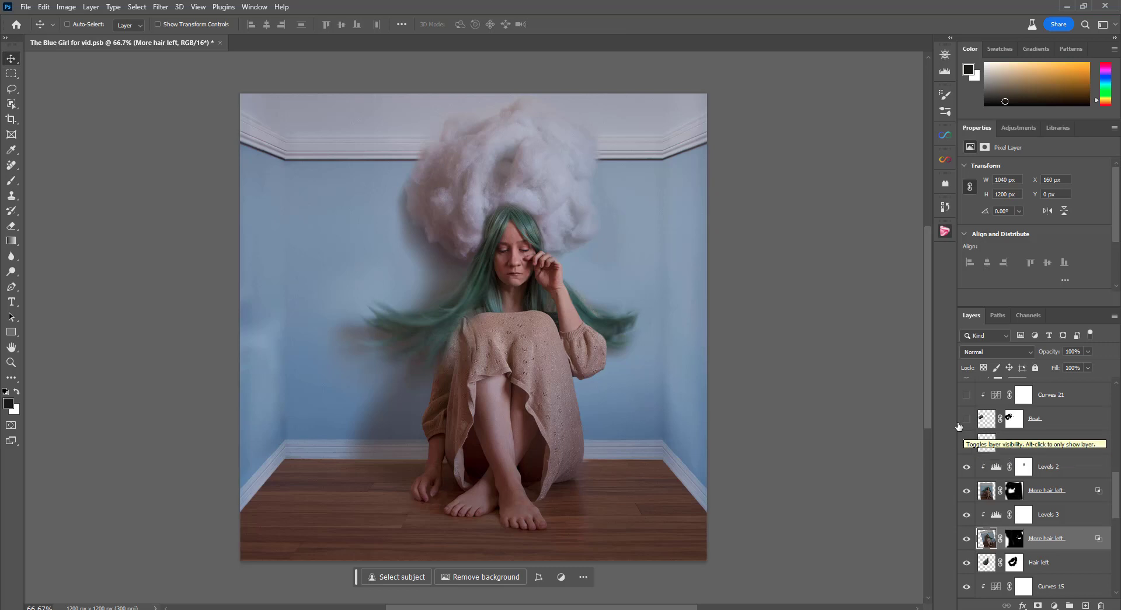
{"action": "left_click", "coordinate": [967, 419]}
Compare the Boat layer with its mask disabled and enabled, leaving the mask on
{"action": "left_click", "coordinate": [1015, 418], "text": "shift"}
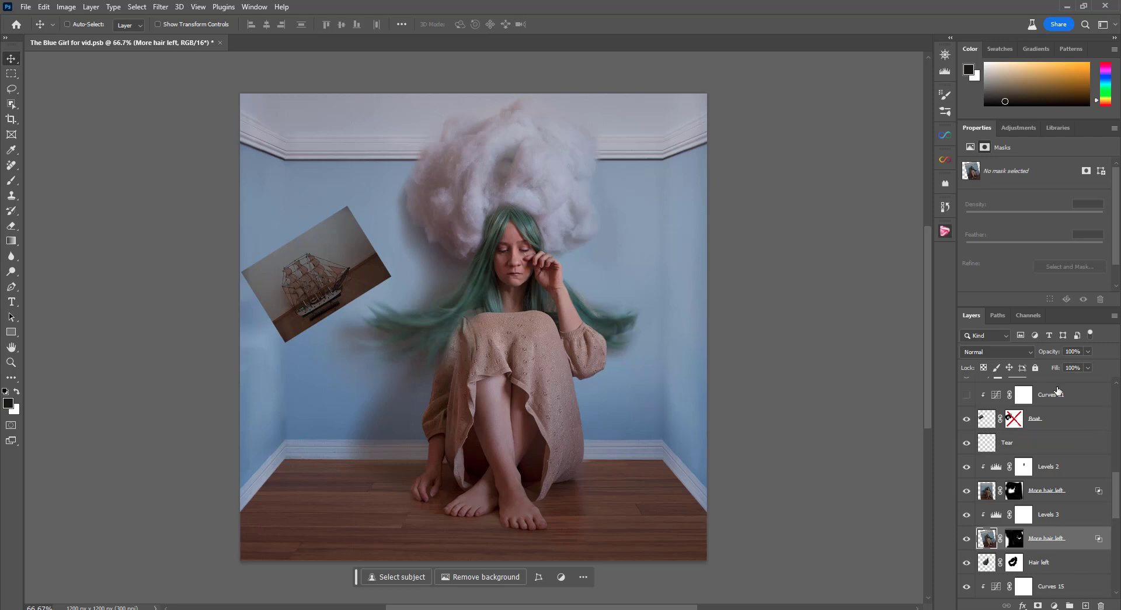
{"action": "scroll", "coordinate": [1016, 426], "scroll_direction": "up", "scroll_amount": 1}
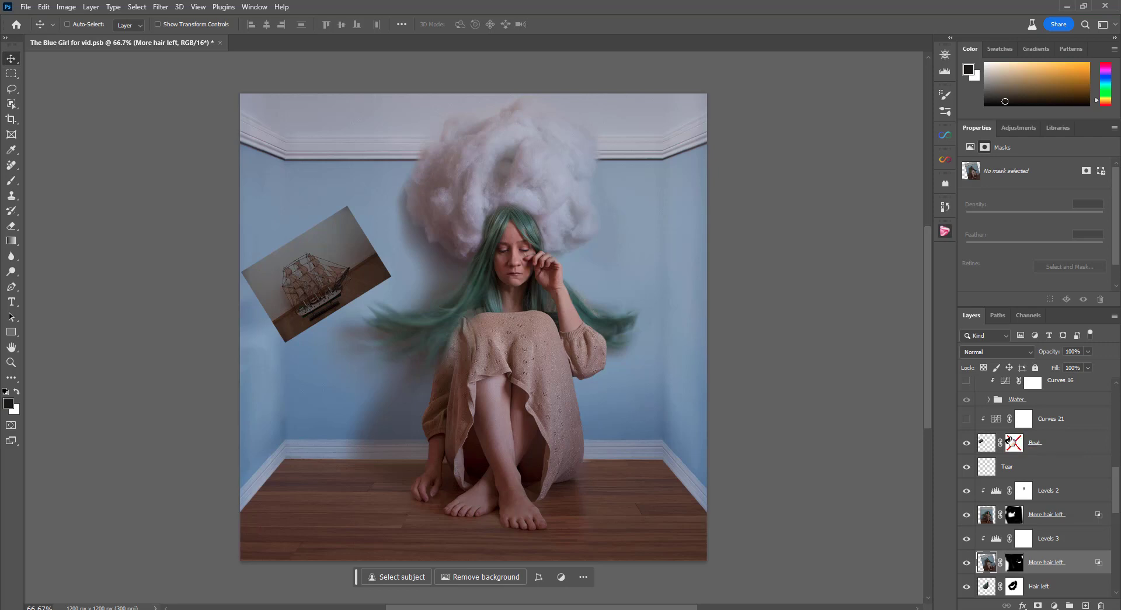
{"action": "left_click", "coordinate": [1009, 441], "text": "shift"}
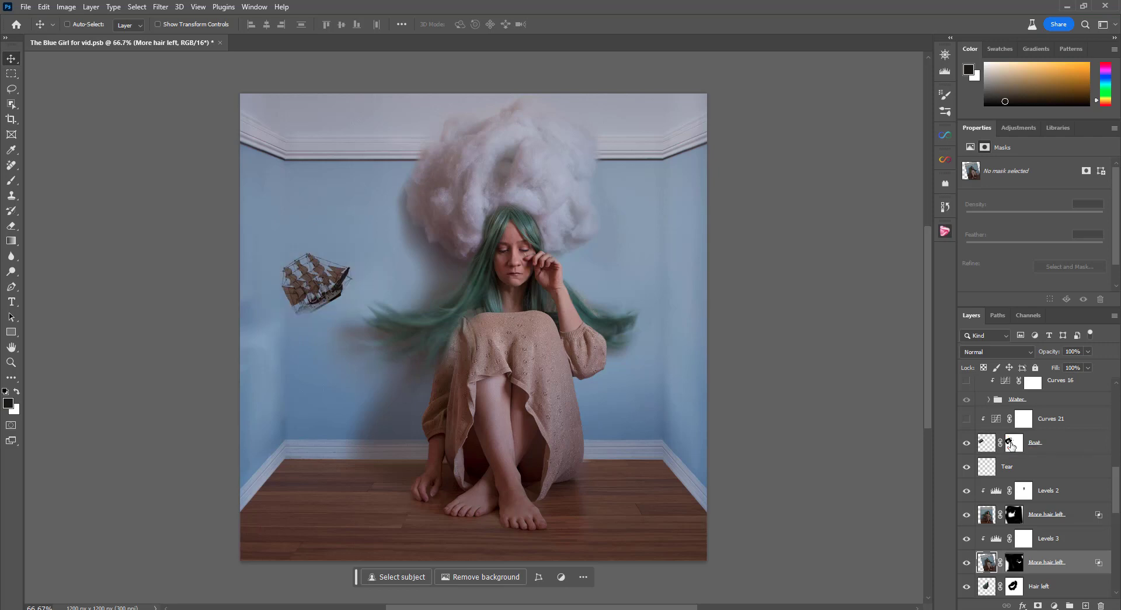
{"action": "left_click", "coordinate": [1012, 446], "text": "shift"}
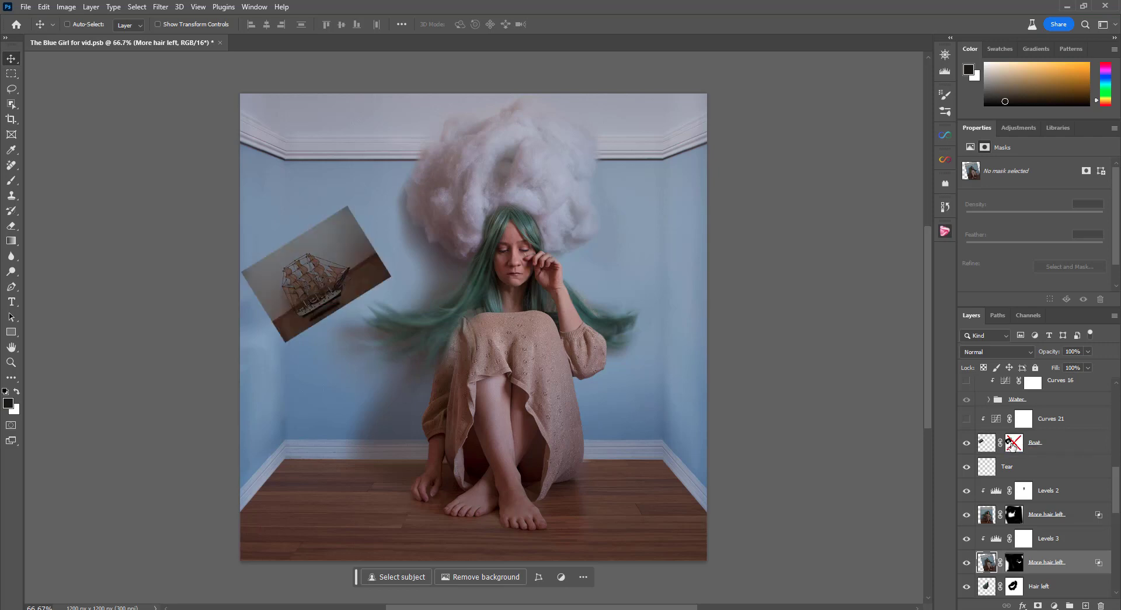
{"action": "left_click", "coordinate": [1012, 446], "text": "shift"}
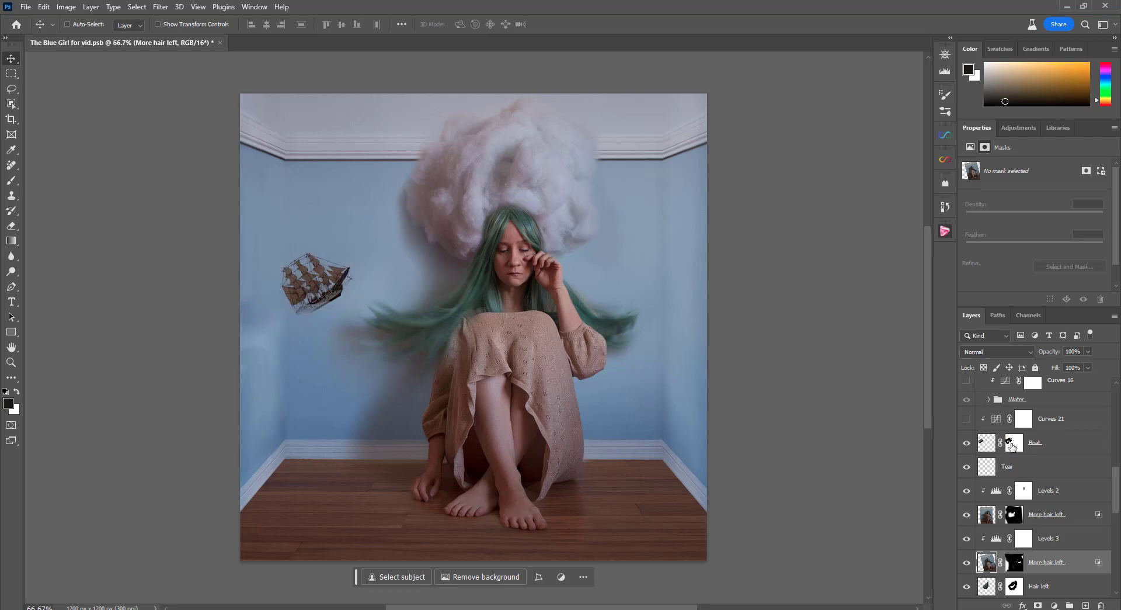
{"action": "left_click", "coordinate": [1013, 446], "text": "shift"}
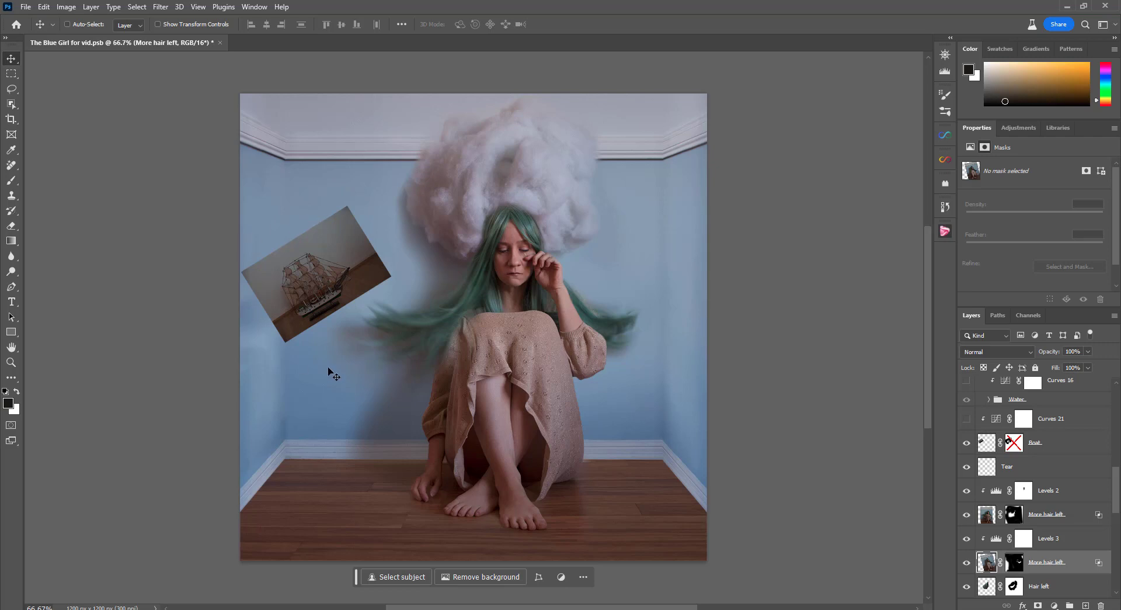
{"action": "left_click", "coordinate": [1014, 442], "text": "shift"}
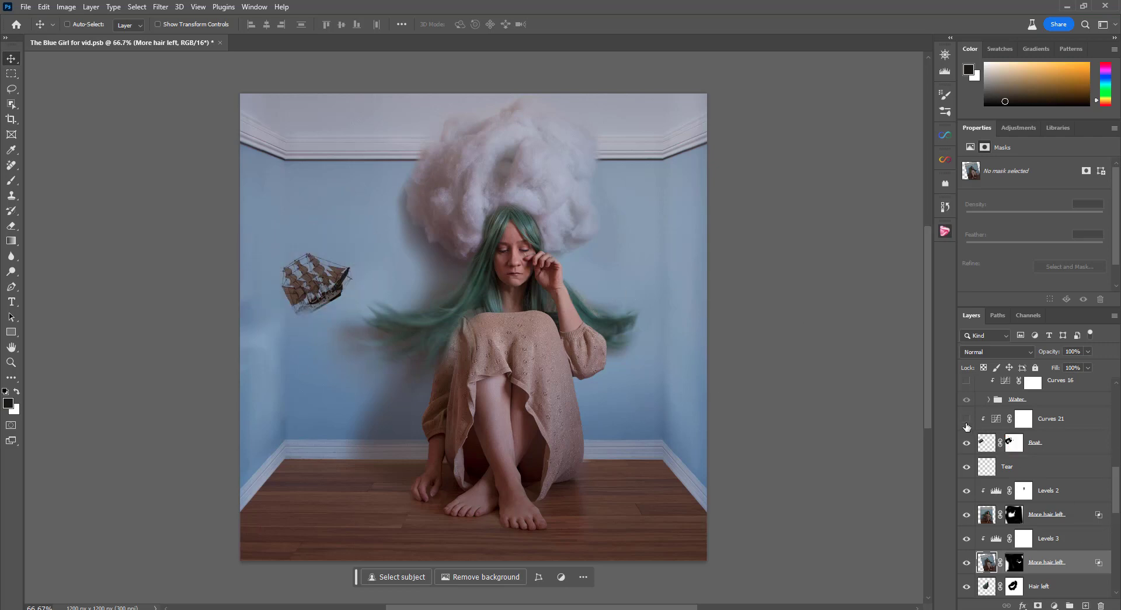
Show the Curves 21 adjustment clipped to the Boat layer, toggle it to compare, and view its curve
{"action": "left_click", "coordinate": [967, 419]}
{"action": "left_click", "coordinate": [967, 419]}
{"action": "left_click", "coordinate": [966, 419]}
{"action": "left_click", "coordinate": [1023, 418]}
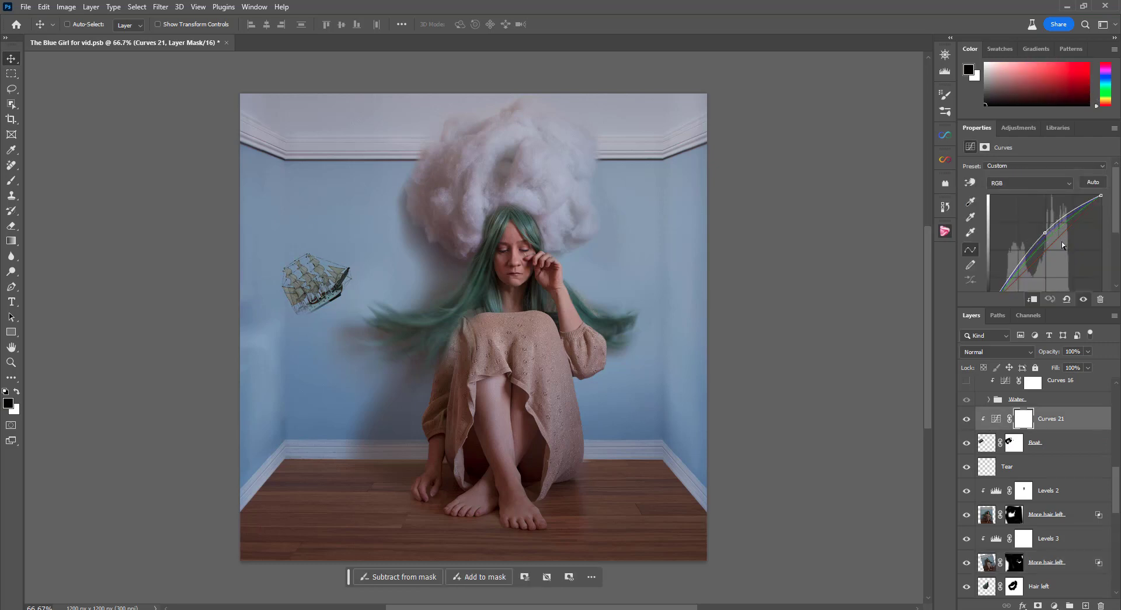
Expand the Water group with only _O1A2848 copy showing, and compare that layer without and with its mask
{"action": "scroll", "coordinate": [1022, 475], "scroll_direction": "up", "scroll_amount": 3}
{"action": "left_click", "coordinate": [966, 452]}
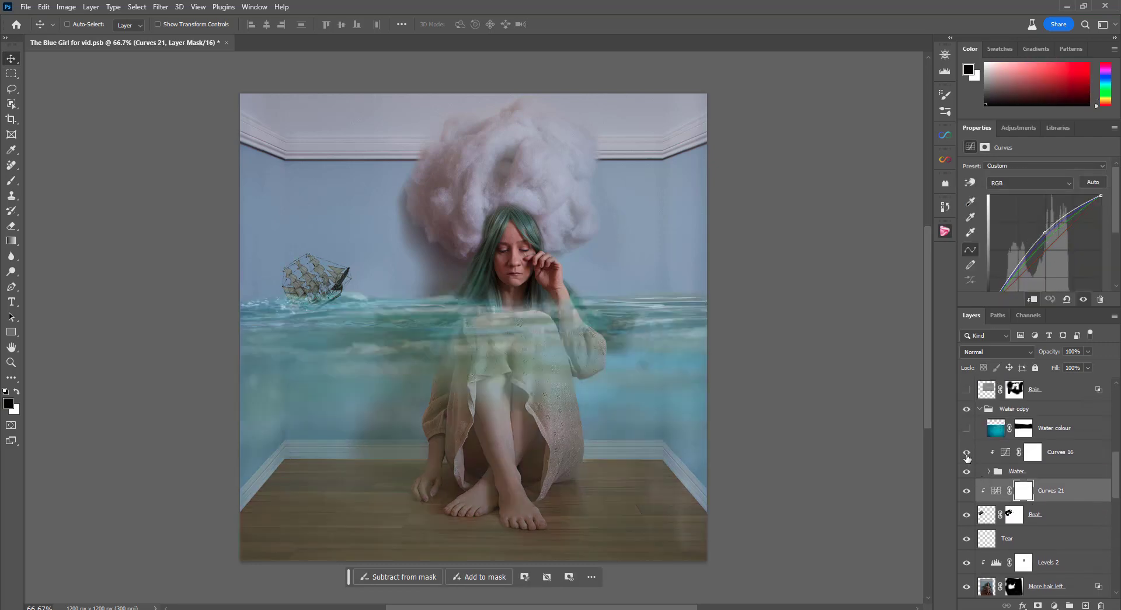
{"action": "left_click", "coordinate": [968, 453]}
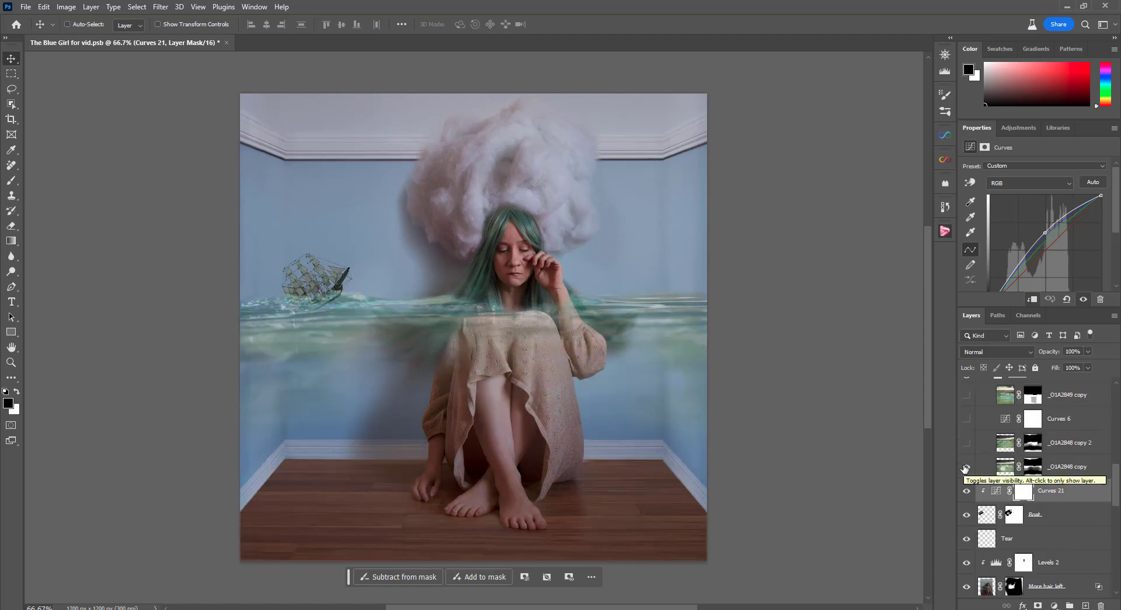
{"action": "left_click", "coordinate": [1030, 466], "text": "shift"}
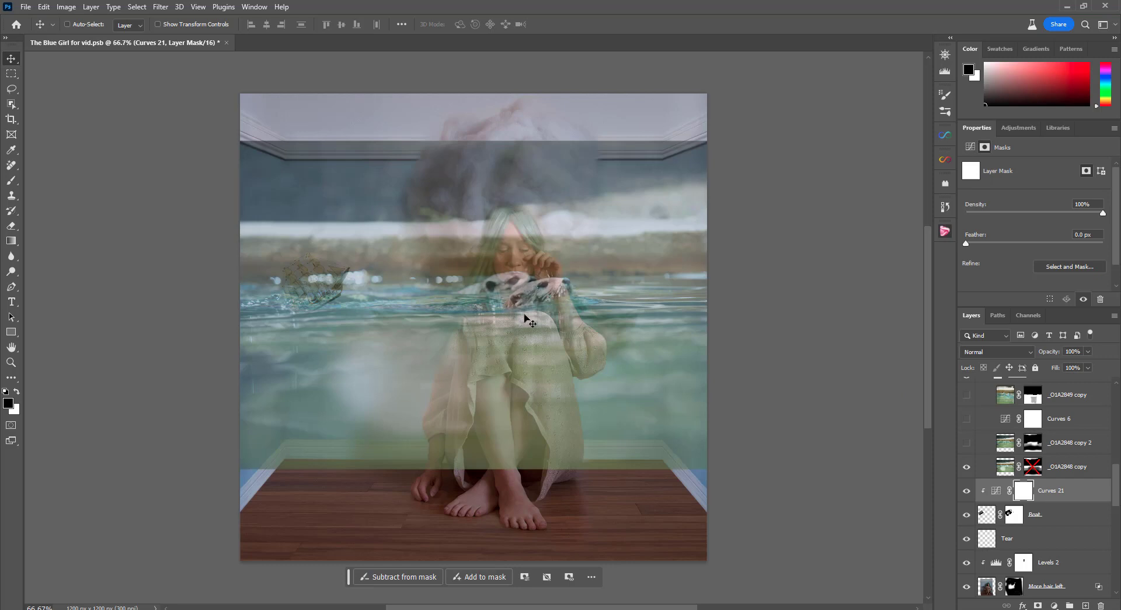
{"action": "left_click", "coordinate": [1032, 470], "text": "shift"}
Show _O1A2848 copy 2, comparing the image with and without the layer and its mask, leaving both on
{"action": "left_click", "coordinate": [967, 444]}
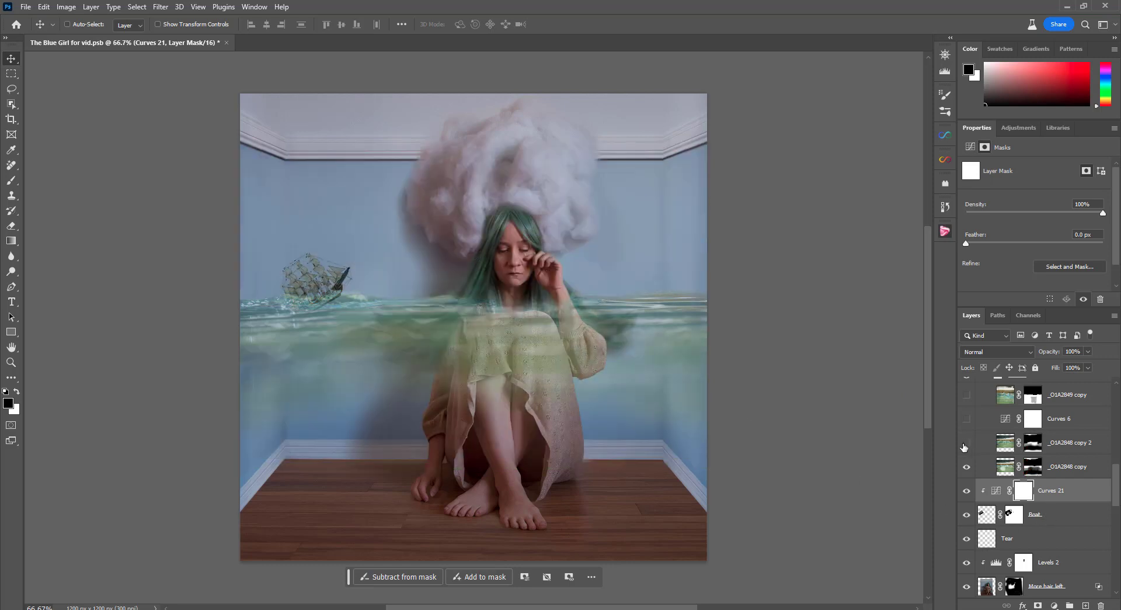
{"action": "left_click", "coordinate": [967, 443]}
{"action": "left_click", "coordinate": [967, 444]}
{"action": "left_click", "coordinate": [1036, 449], "text": "shift"}
{"action": "left_click", "coordinate": [1036, 448], "text": "shift"}
Show Curves 6 and _O1A2849 copy in the Water group, toggling the latter's mask and visibility to compare
{"action": "left_click", "coordinate": [968, 419]}
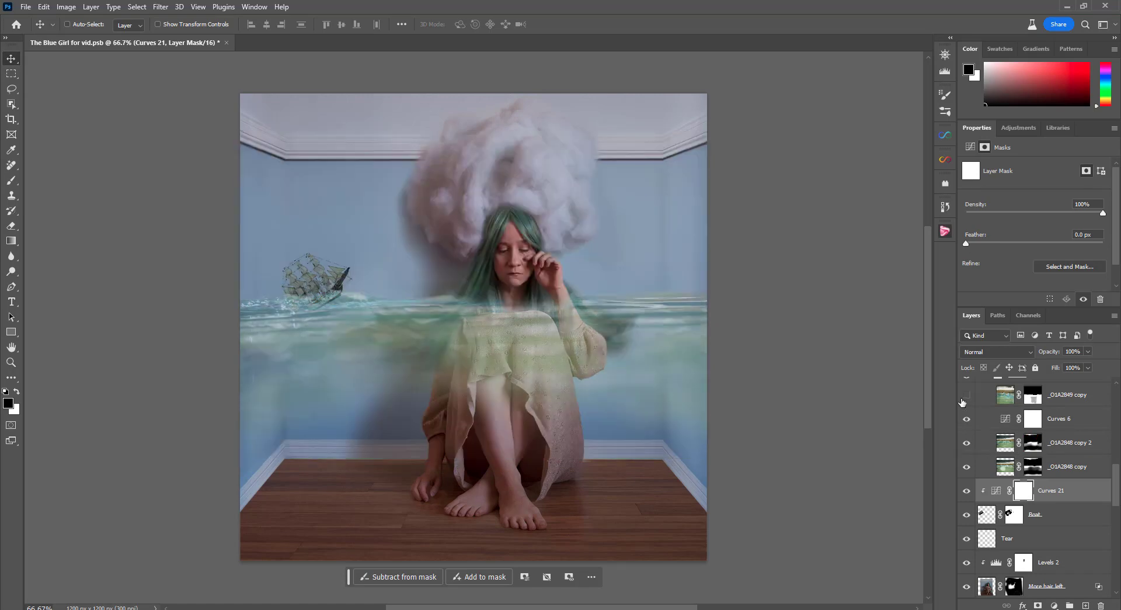
{"action": "left_click", "coordinate": [967, 396]}
{"action": "left_click", "coordinate": [1033, 396], "text": "shift"}
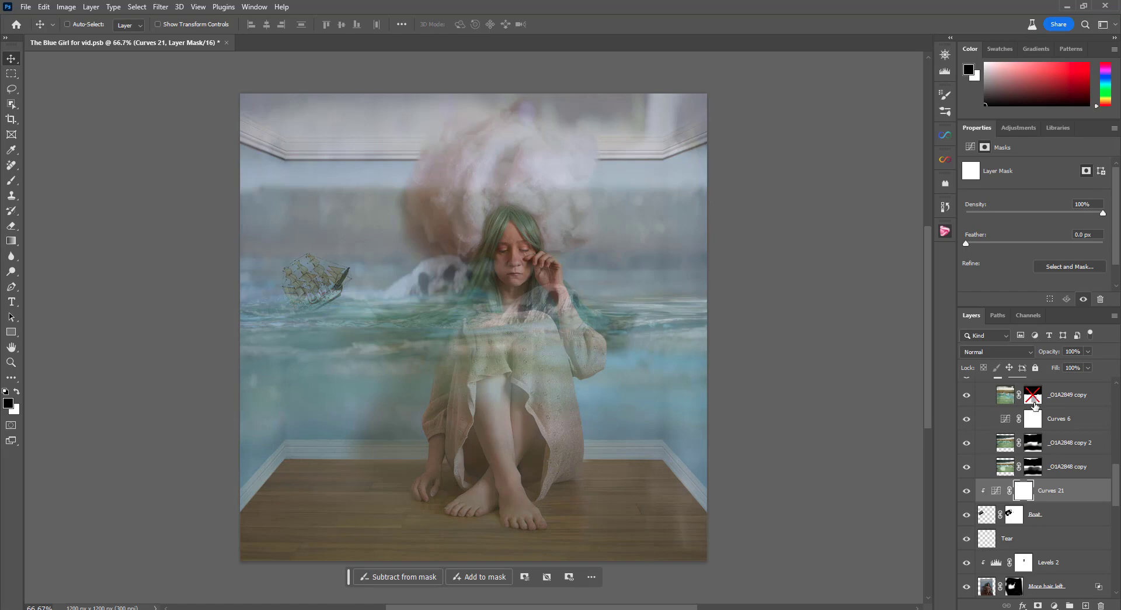
{"action": "left_click", "coordinate": [1033, 396], "text": "shift"}
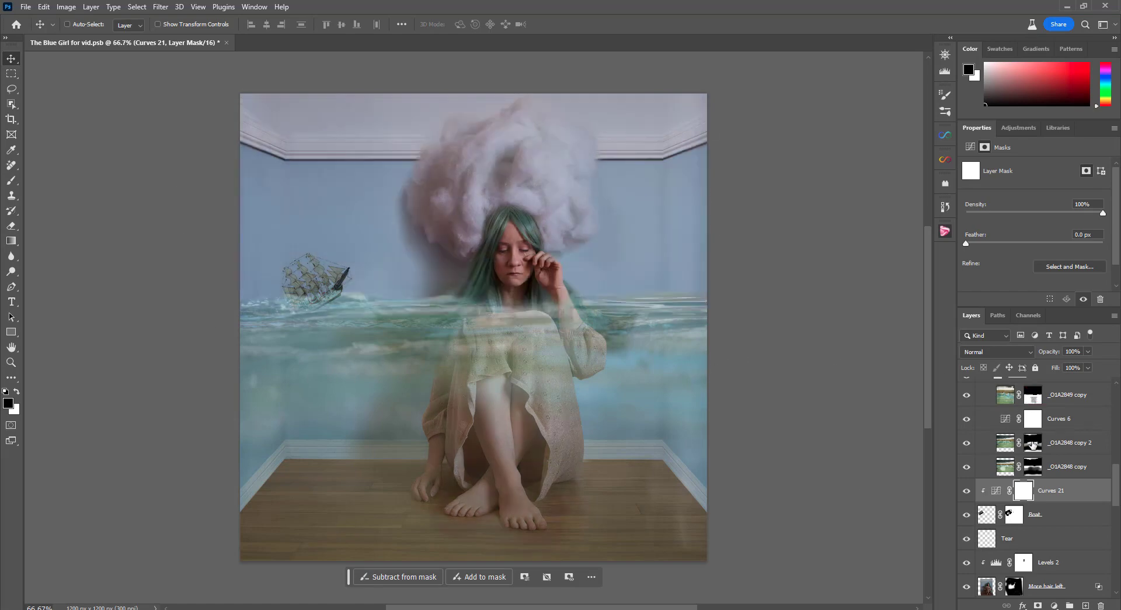
{"action": "left_click", "coordinate": [965, 397]}
{"action": "left_click", "coordinate": [964, 398]}
Show the Curves 16 and Water colour layers above the Water group
{"action": "scroll", "coordinate": [1073, 451], "scroll_direction": "up", "scroll_amount": 3}
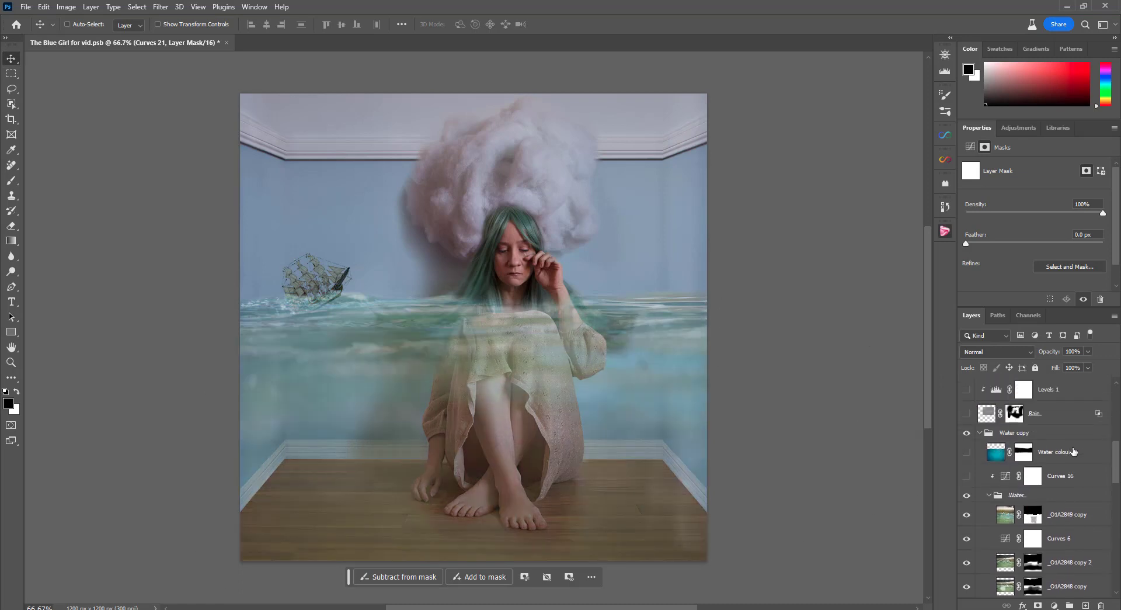
{"action": "scroll", "coordinate": [1073, 451], "scroll_direction": "down", "scroll_amount": 1}
{"action": "left_click", "coordinate": [967, 452]}
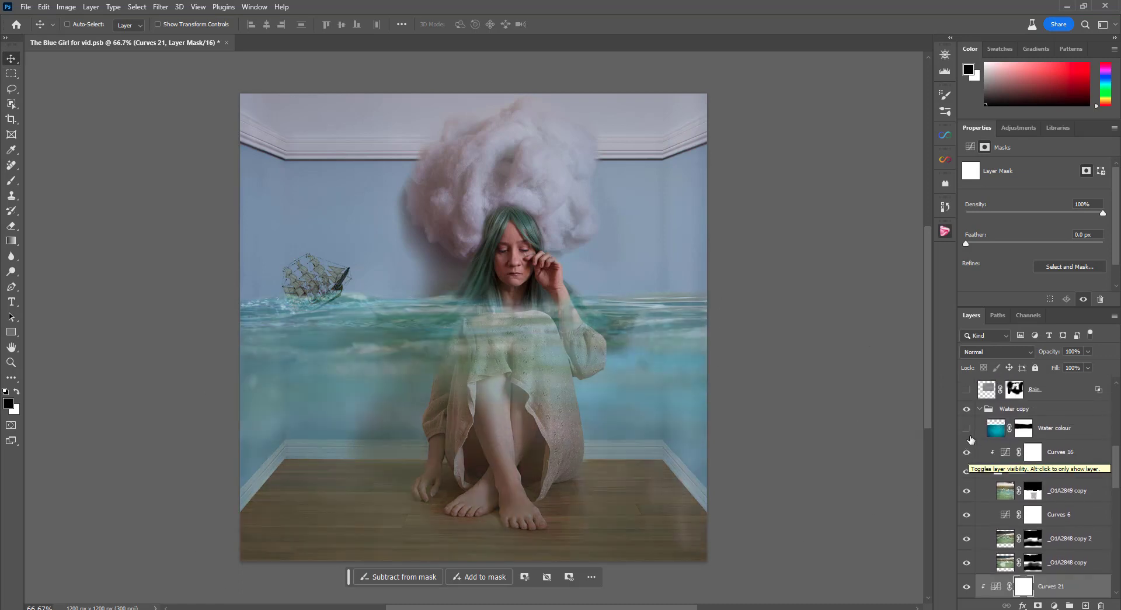
{"action": "left_click", "coordinate": [967, 429]}
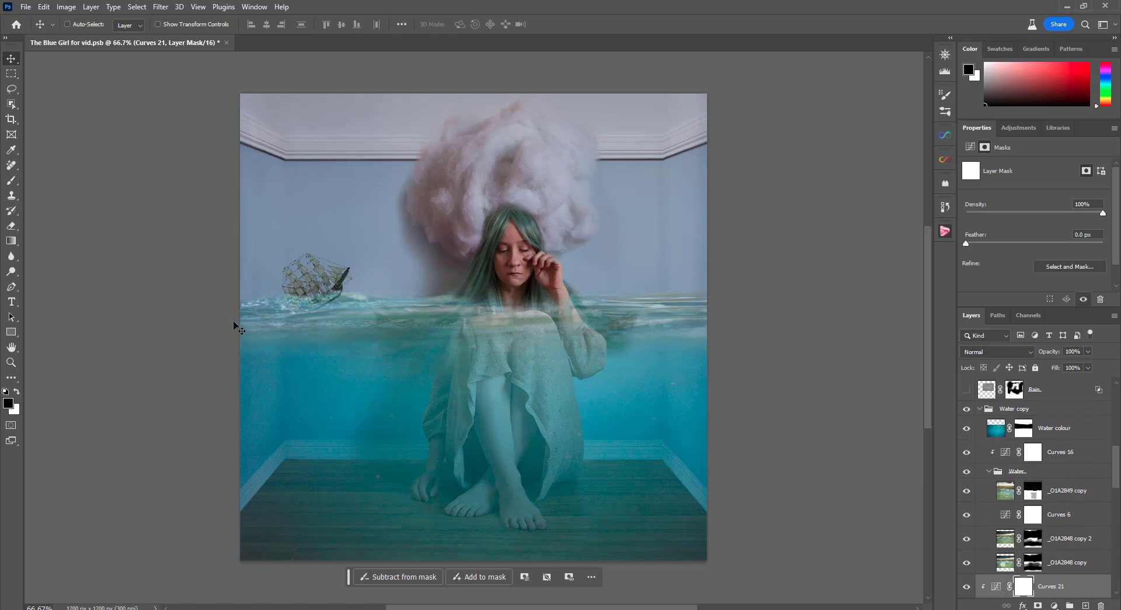
Show the Rain layer and compare it without and with its mask, leaving the mask on
{"action": "scroll", "coordinate": [967, 438], "scroll_direction": "up", "scroll_amount": 1}
{"action": "left_click", "coordinate": [966, 439]}
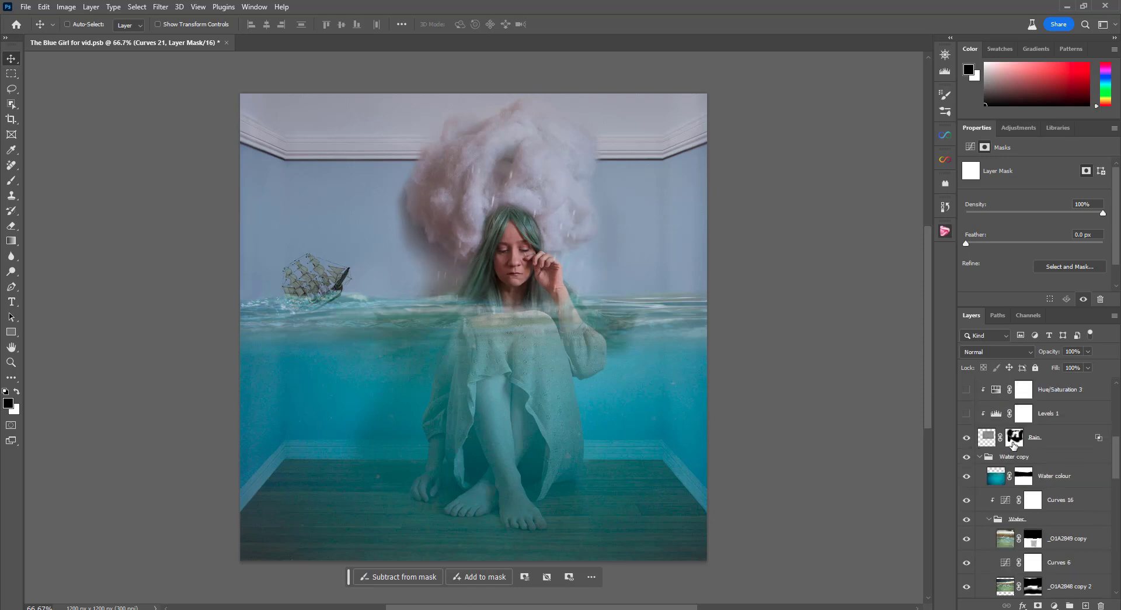
{"action": "left_click", "coordinate": [1014, 443], "text": "shift"}
{"action": "left_click", "coordinate": [1014, 443], "text": "shift"}
Show the Levels 1 and Hue/Saturation 3 adjustments clipped to the Rain layer
{"action": "scroll", "coordinate": [1000, 439], "scroll_direction": "up", "scroll_amount": 1}
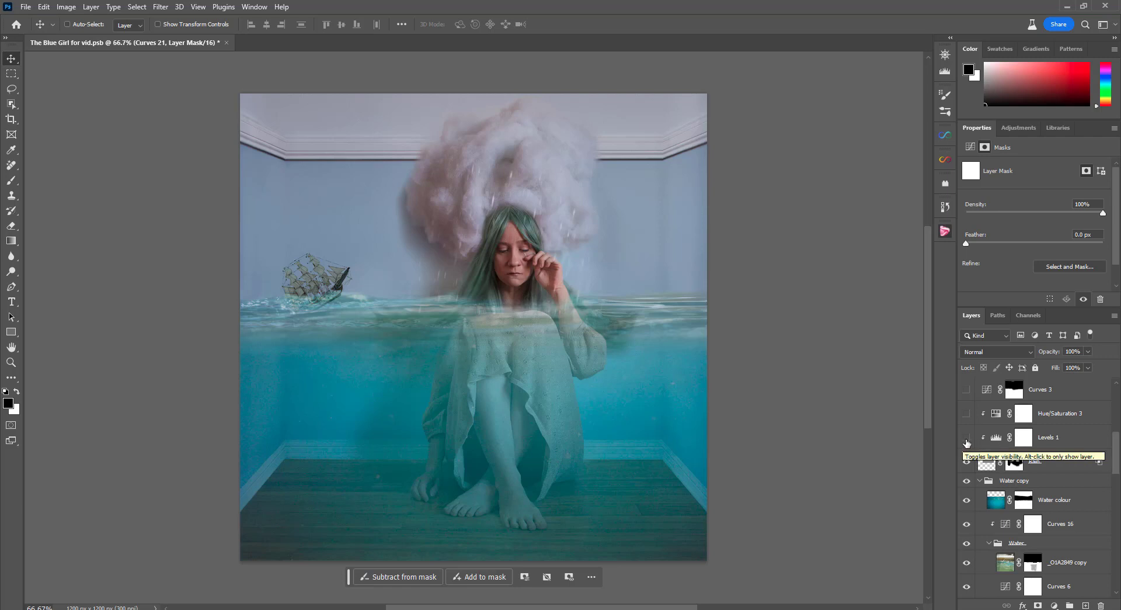
{"action": "left_click", "coordinate": [967, 443]}
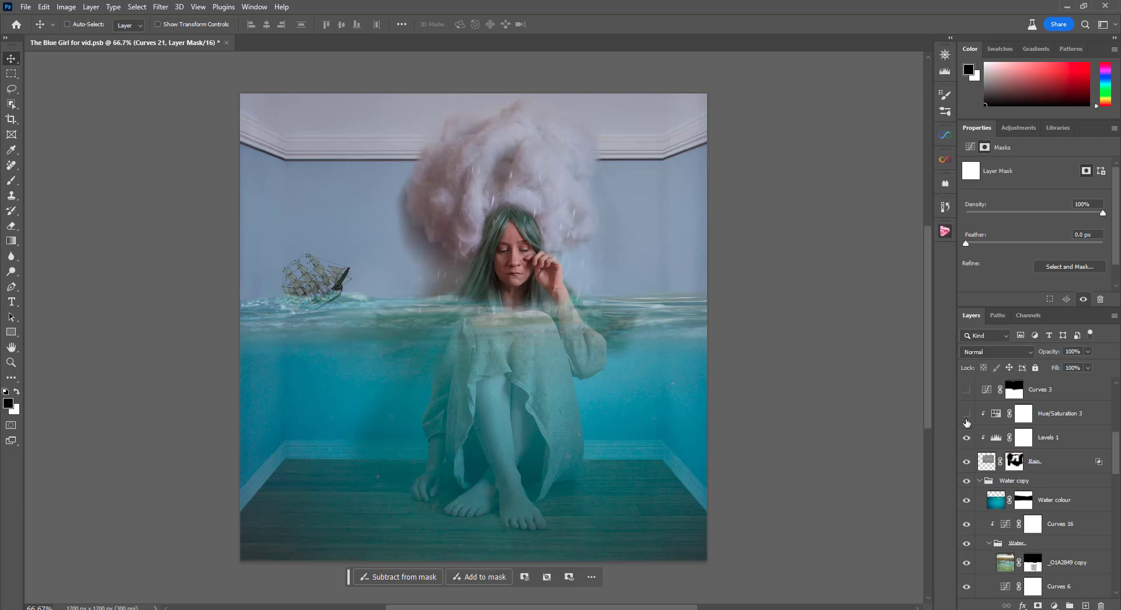
{"action": "scroll", "coordinate": [967, 446], "scroll_direction": "up", "scroll_amount": 3}
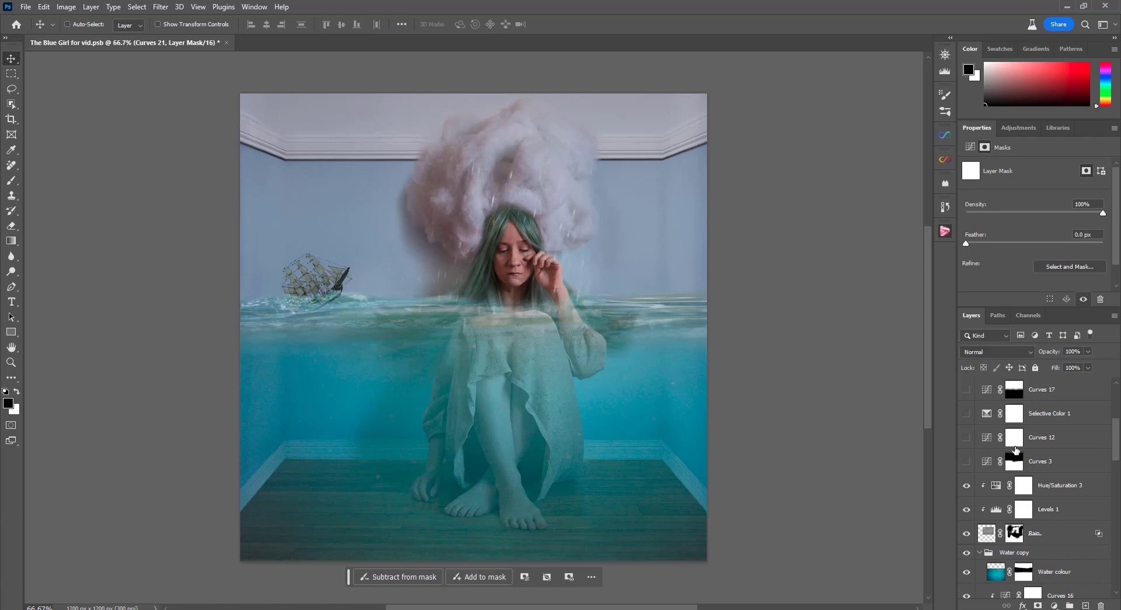
Show the Curves 3 adjustment, view its curve, and toggle it to compare, leaving it on
{"action": "left_click", "coordinate": [967, 465]}
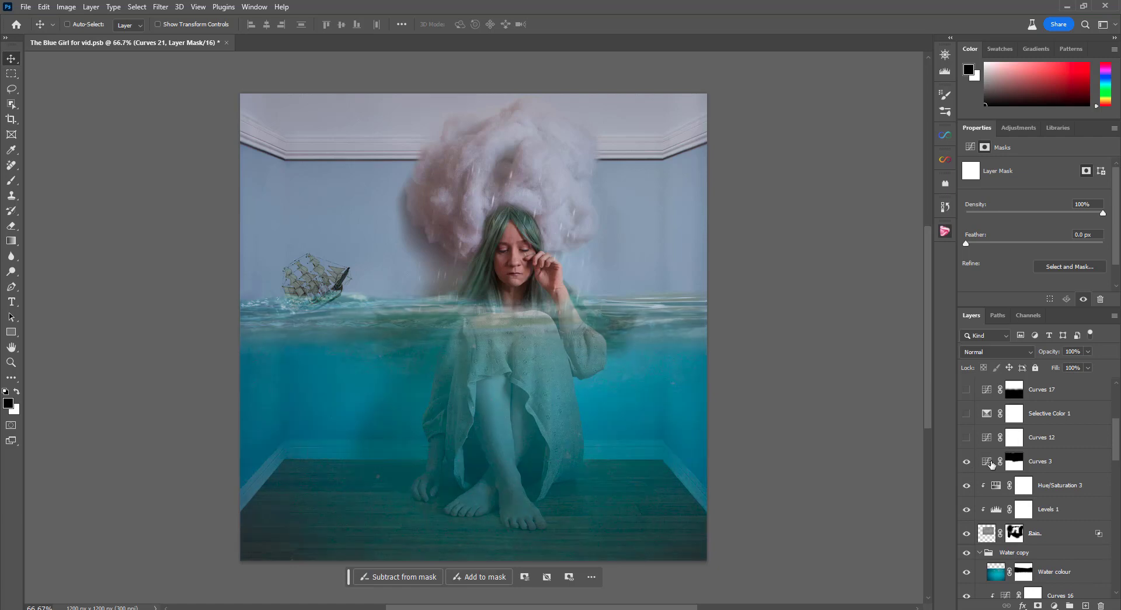
{"action": "left_click", "coordinate": [980, 465]}
{"action": "left_click", "coordinate": [967, 462]}
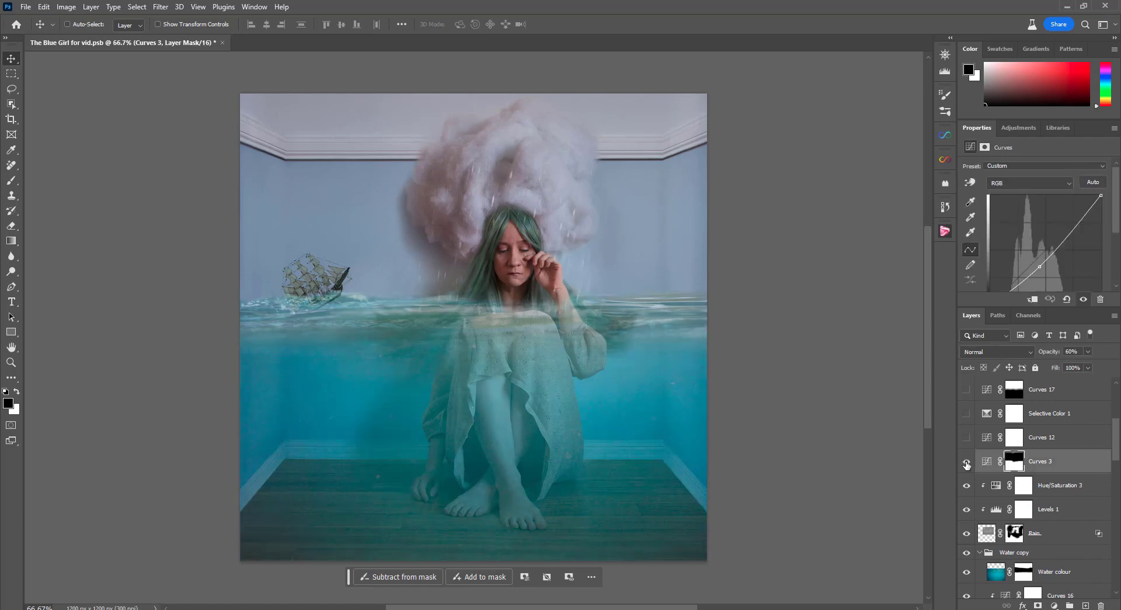
{"action": "left_click", "coordinate": [967, 462]}
Show the Curves 12, Selective Color 1, Curves 17 and Hue/Saturation 4 adjustments
{"action": "left_click", "coordinate": [967, 437]}
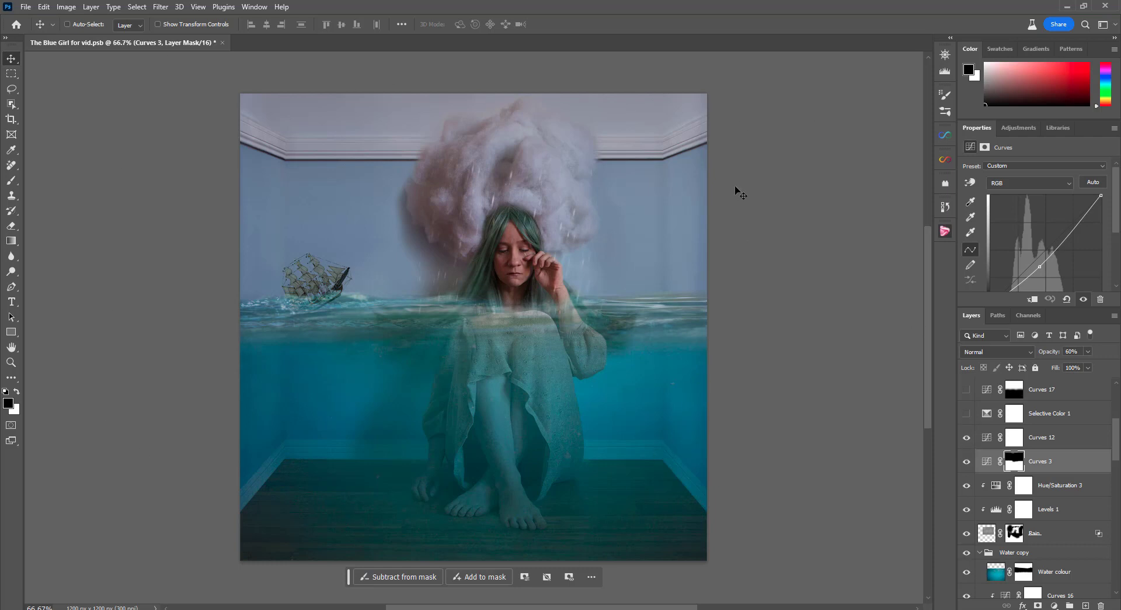
{"action": "scroll", "coordinate": [1060, 475], "scroll_direction": "up", "scroll_amount": 2}
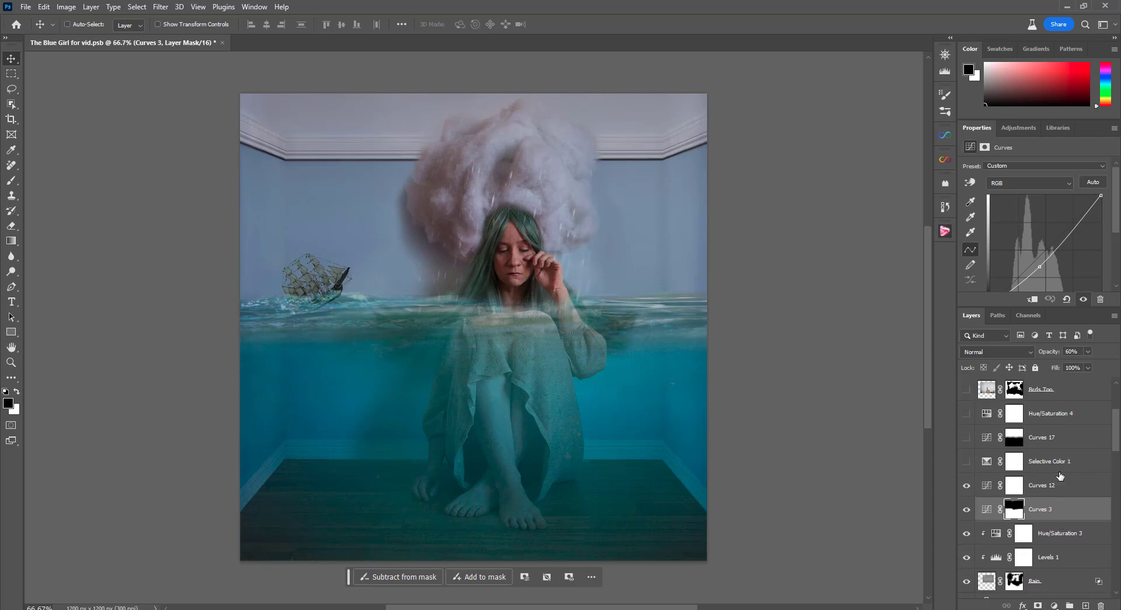
{"action": "left_click", "coordinate": [967, 463]}
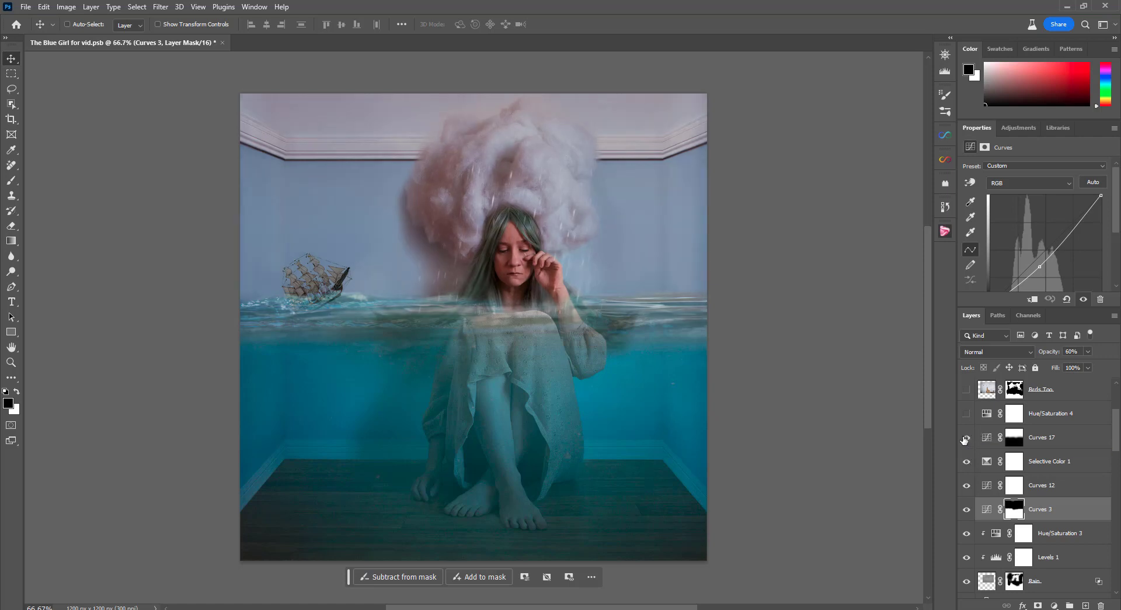
{"action": "left_click", "coordinate": [966, 438]}
{"action": "scroll", "coordinate": [993, 467], "scroll_direction": "up", "scroll_amount": 2}
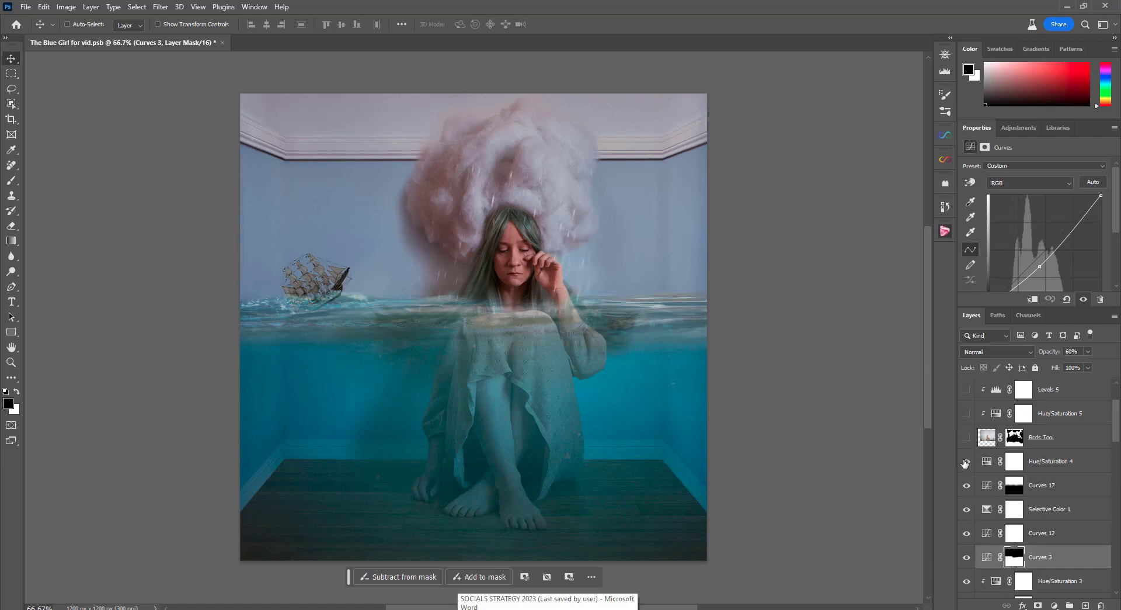
Show the birds layer above Hue/Saturation 4 and compare it without and with its mask, leaving the mask on
{"action": "left_click", "coordinate": [967, 438]}
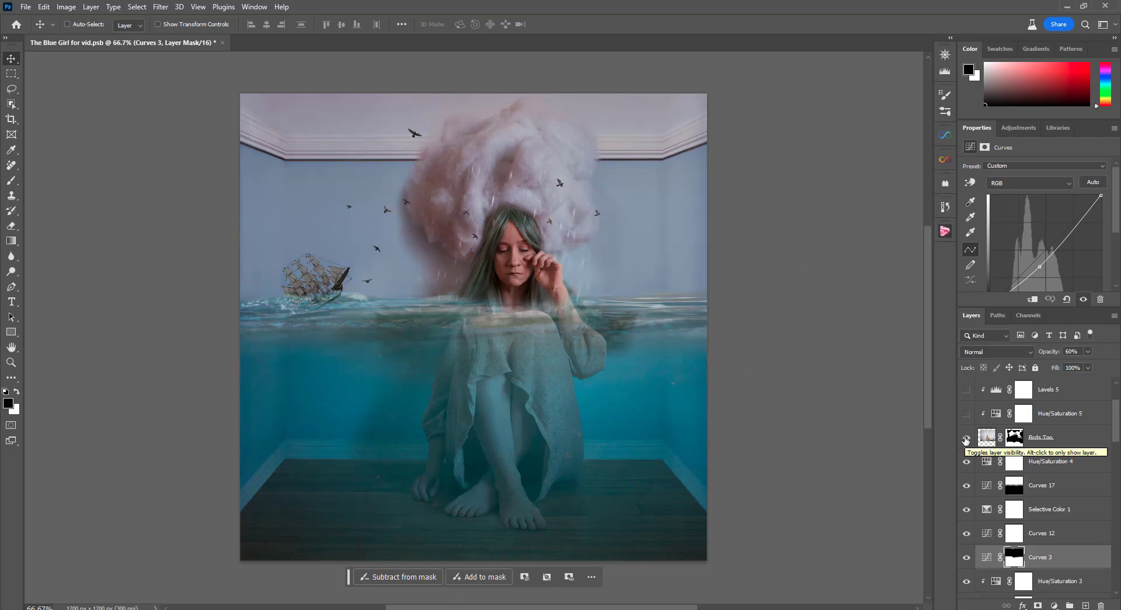
{"action": "left_click", "coordinate": [1015, 439], "text": "shift"}
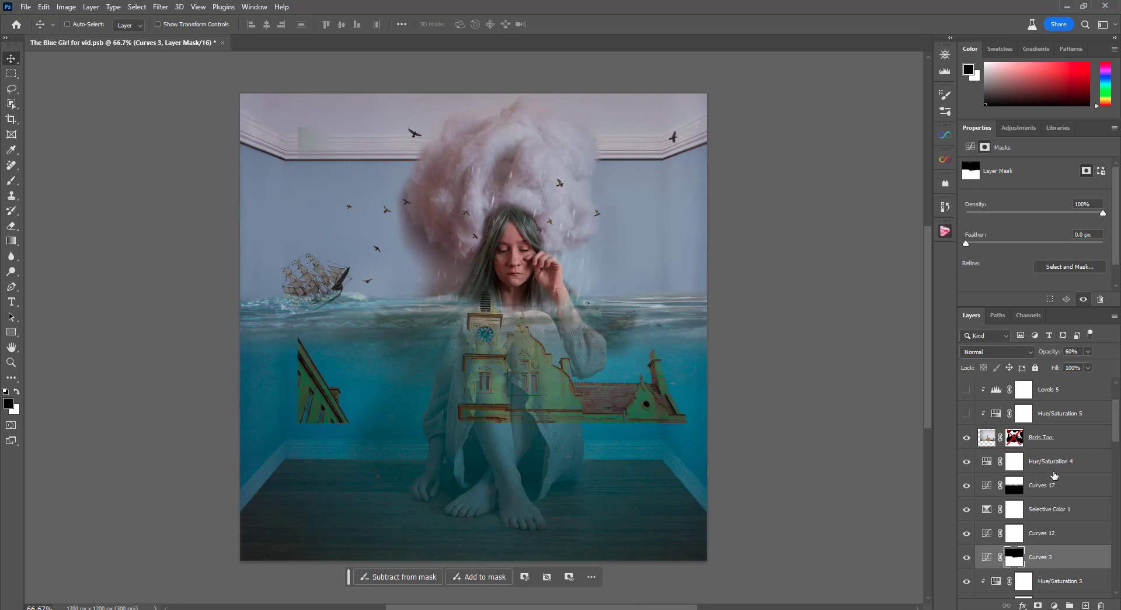
{"action": "left_click", "coordinate": [1016, 439], "text": "shift"}
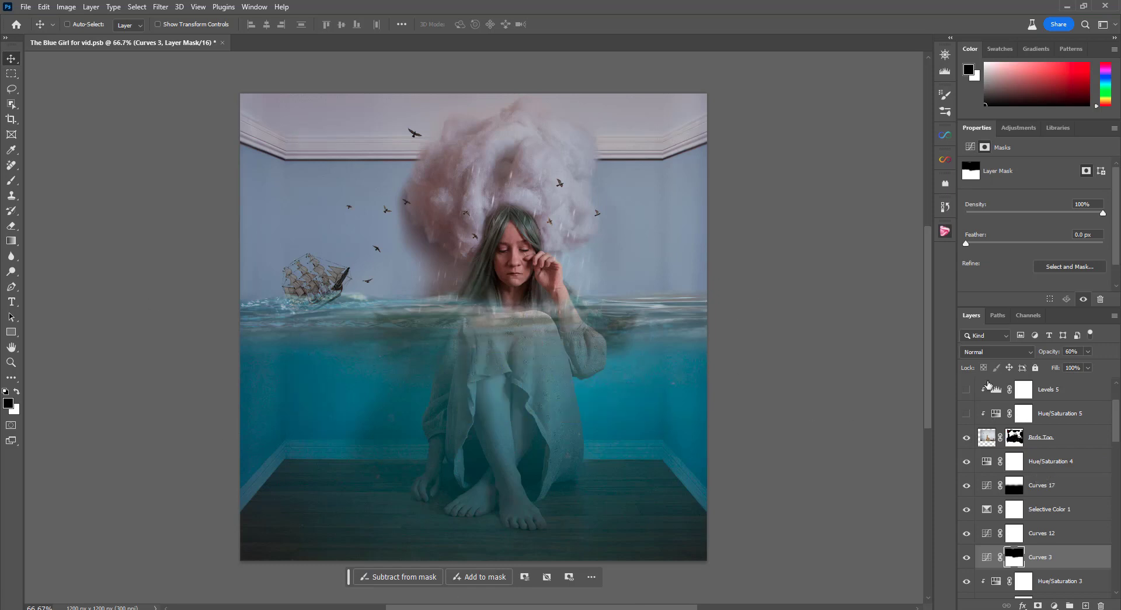
Show the Hue/Saturation 5 and Levels 5 adjustments clipped to the birds layer
{"action": "left_click", "coordinate": [964, 415]}
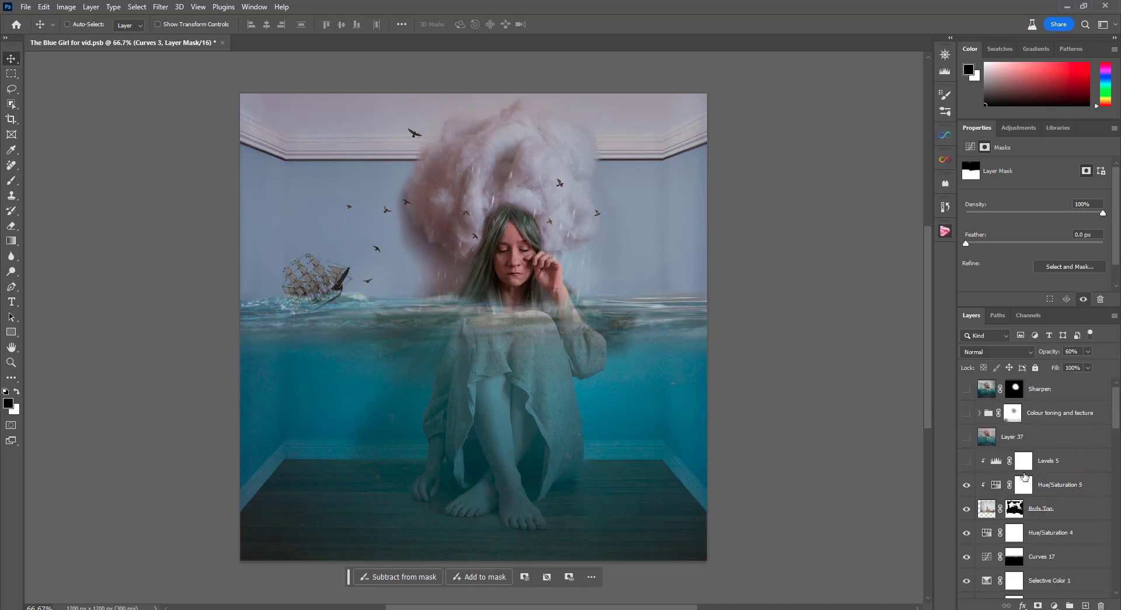
{"action": "scroll", "coordinate": [965, 420], "scroll_direction": "up", "scroll_amount": 3}
{"action": "left_click", "coordinate": [966, 463]}
Show Layer 37, toggle it to compare its effect, and select it
{"action": "left_click", "coordinate": [967, 437]}
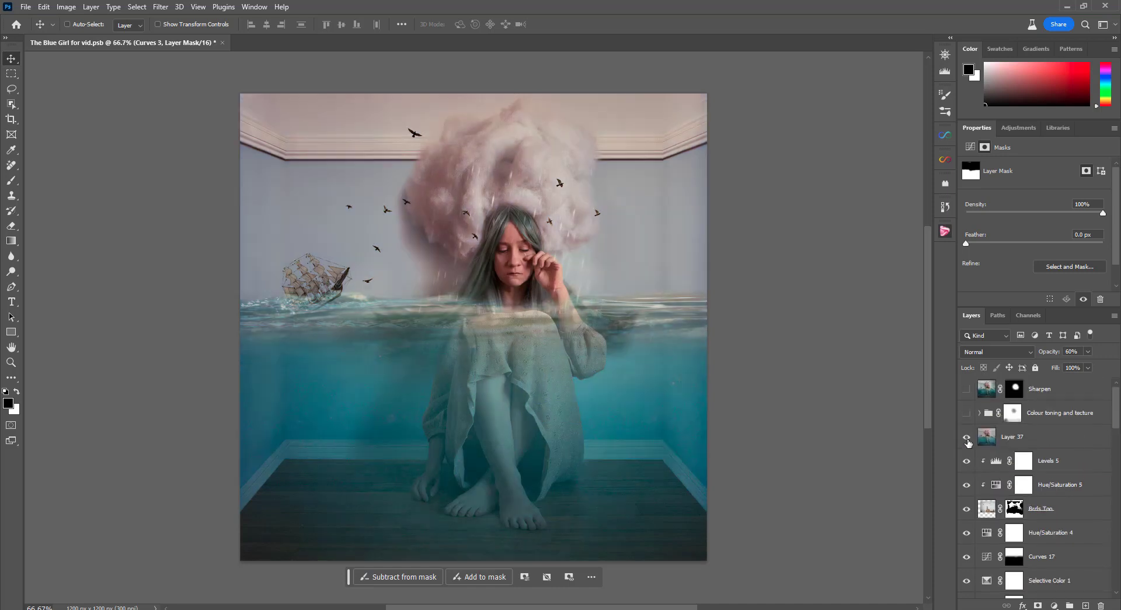
{"action": "left_click", "coordinate": [965, 439]}
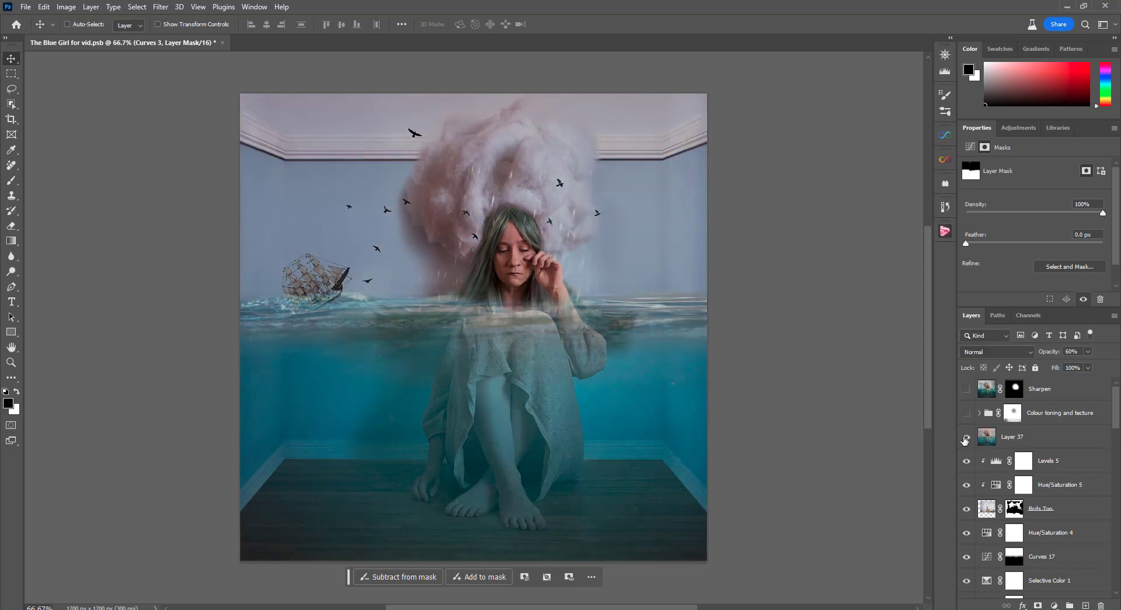
{"action": "left_click", "coordinate": [965, 438]}
{"action": "left_click", "coordinate": [986, 438]}
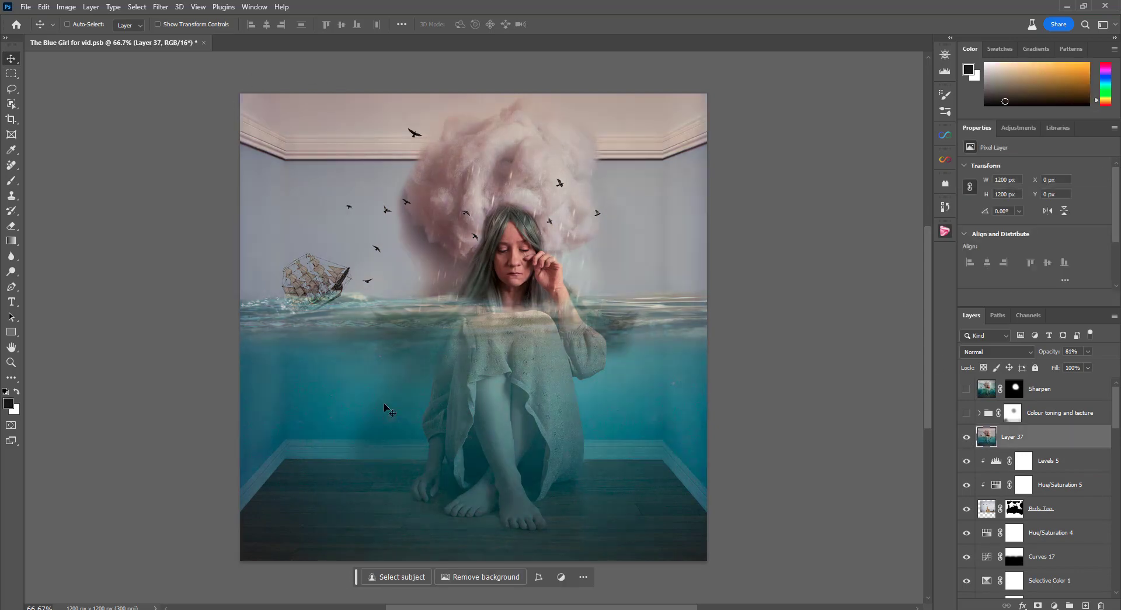
Show the "Colour toning and tecture" group, look through its layers, collapse it, and compare the image without and with it, leaving it visible
{"action": "left_click", "coordinate": [967, 413]}
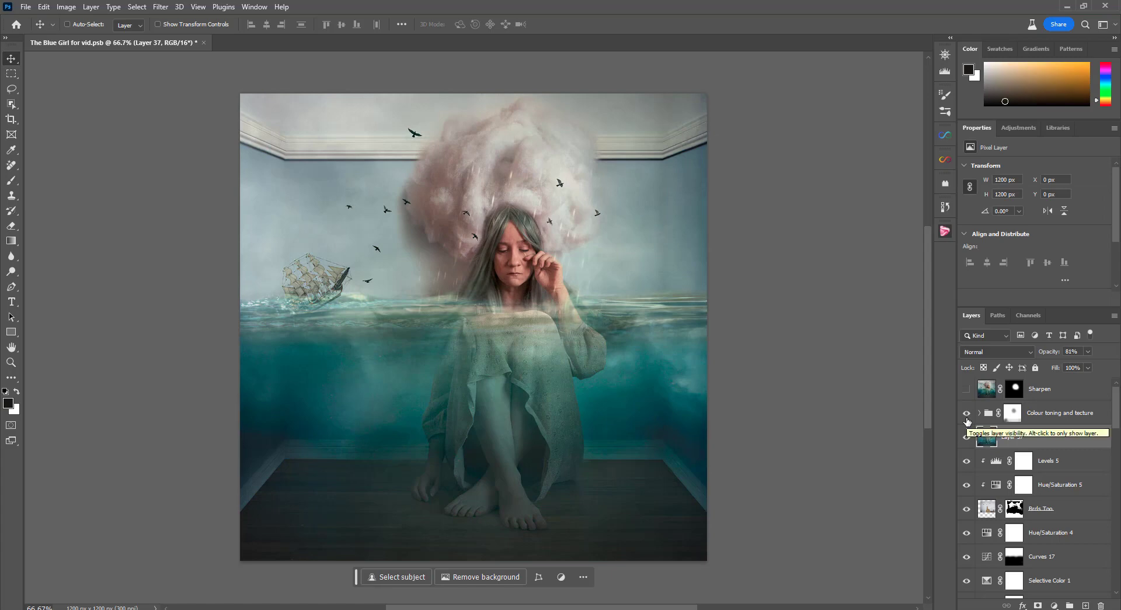
{"action": "left_click", "coordinate": [979, 413]}
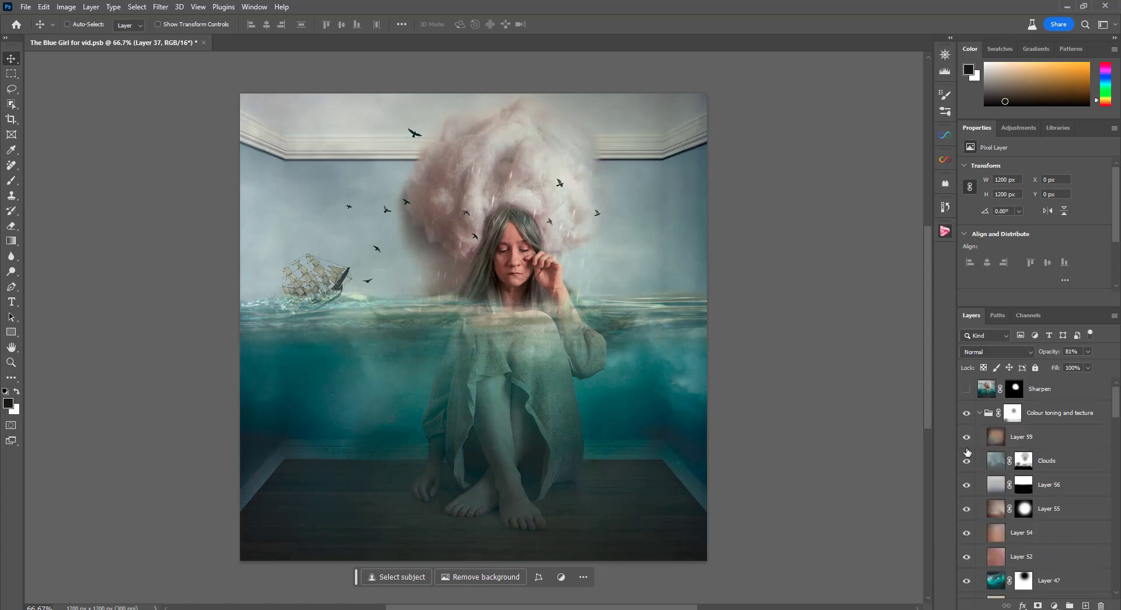
{"action": "left_click", "coordinate": [979, 413]}
{"action": "left_click", "coordinate": [967, 413]}
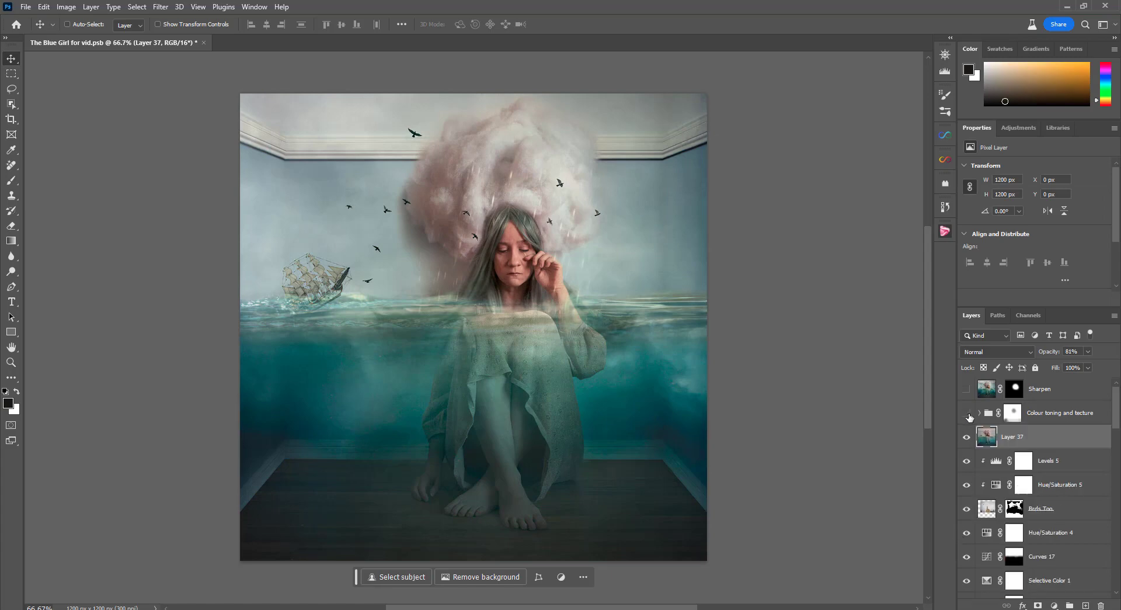
{"action": "left_click", "coordinate": [968, 414]}
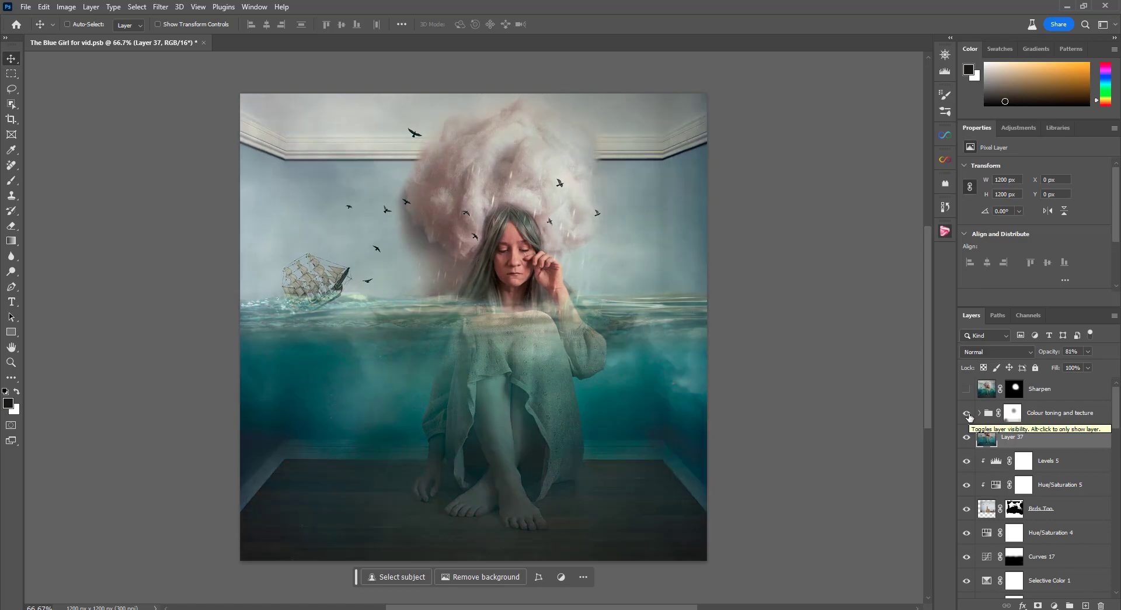
Select the mask of the "Colour toning and tecture" group and show the Sharpen layer above it
{"action": "left_click", "coordinate": [1013, 413]}
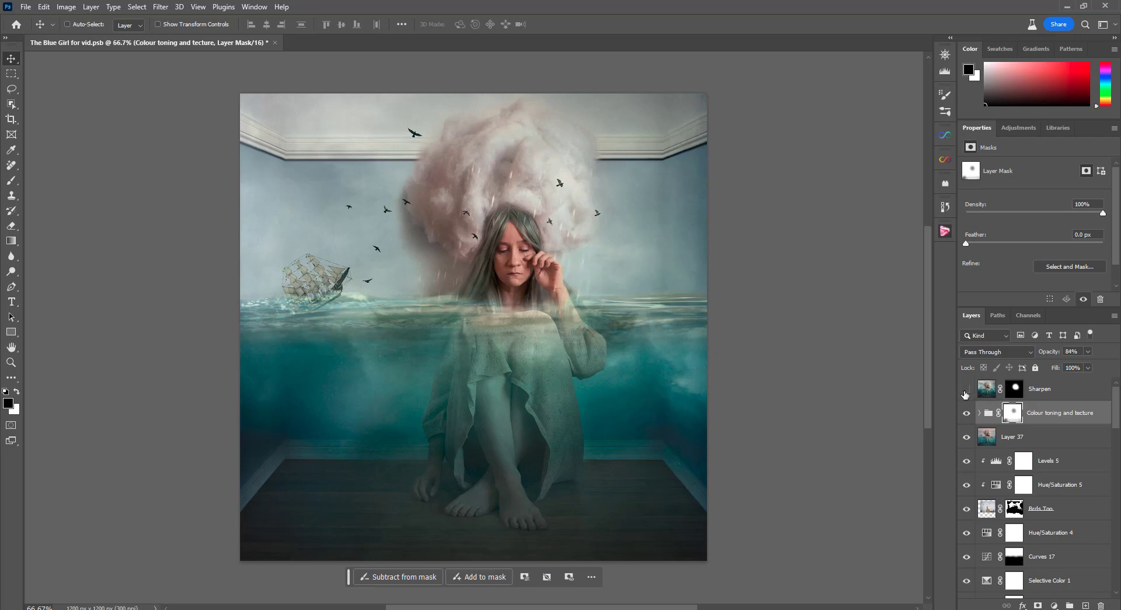
{"action": "left_click", "coordinate": [967, 390]}
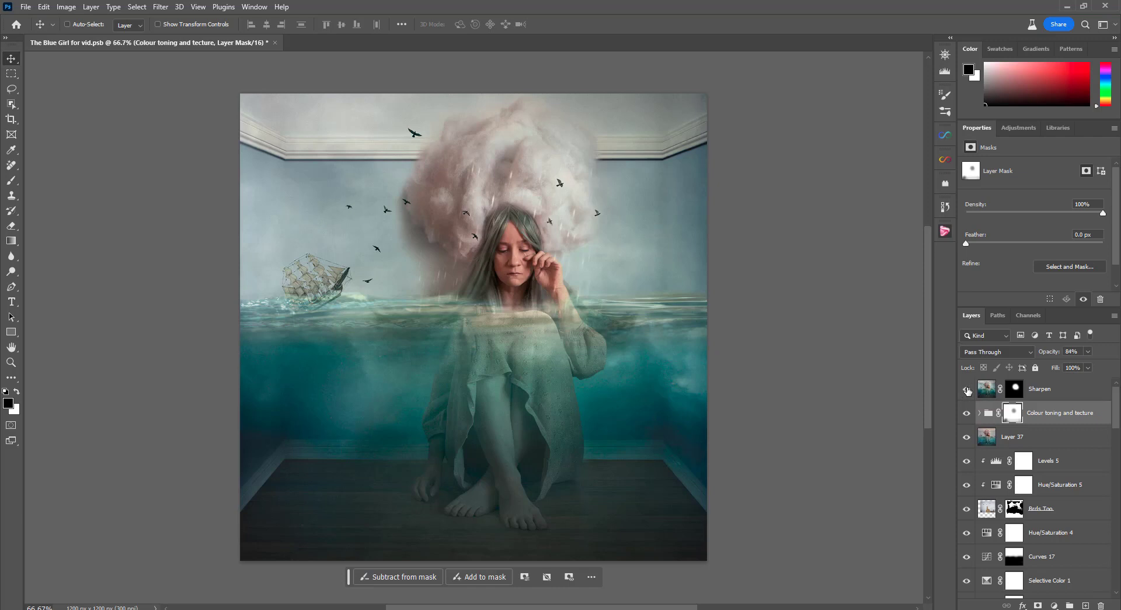